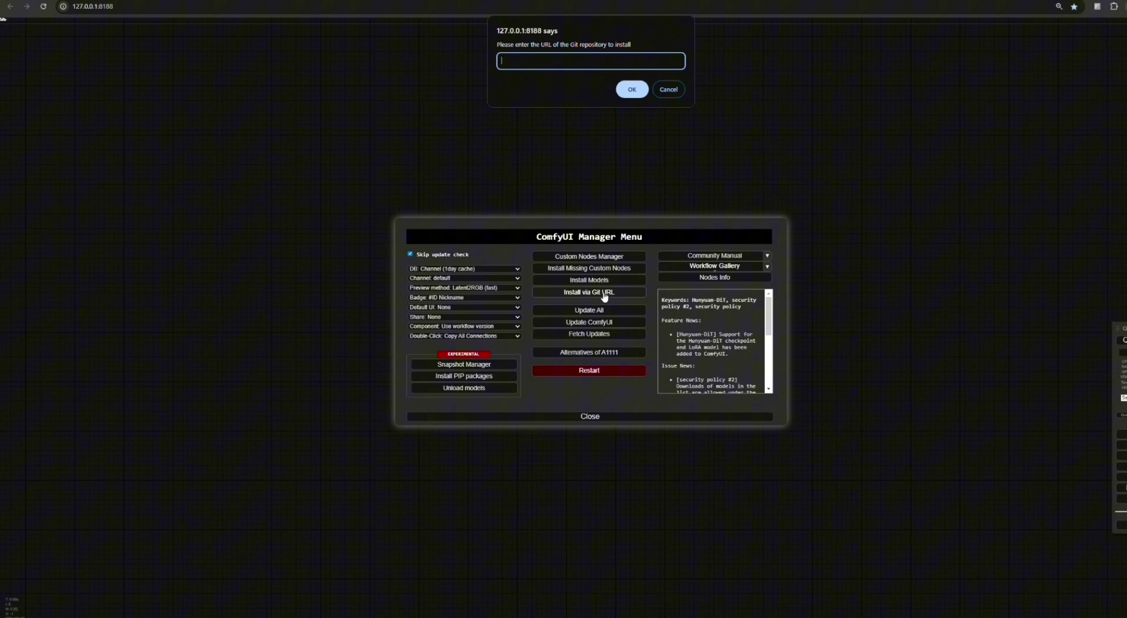
pyautogui.write('https://github.com/kijai/ComfyUI-segment-anything-2')
pyautogui.click(632, 89)
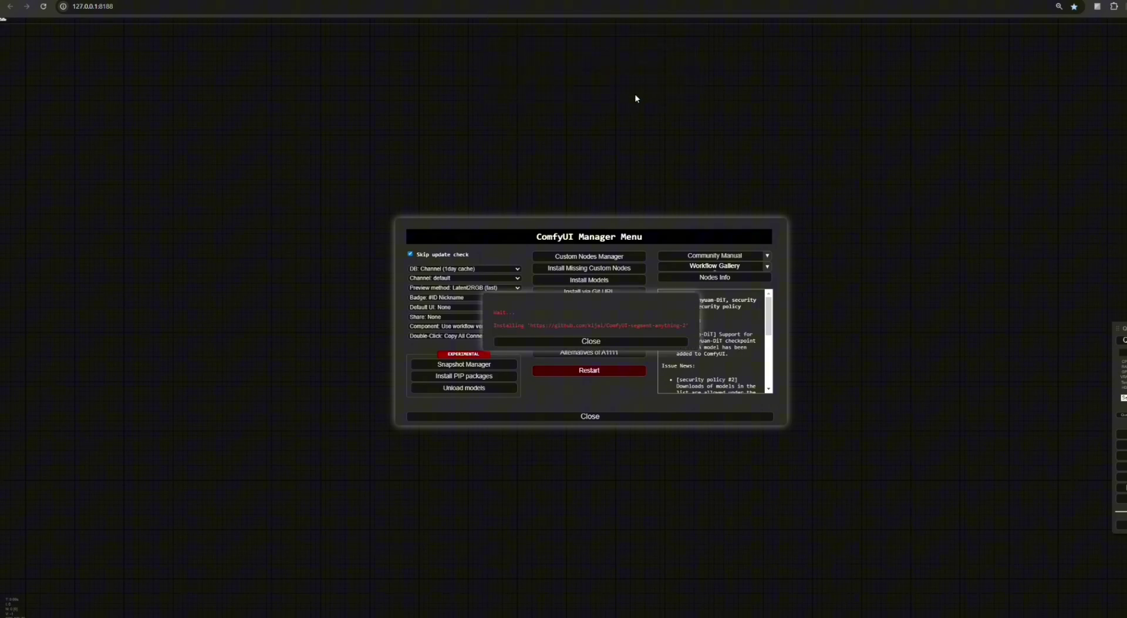
pyautogui.click(613, 339)
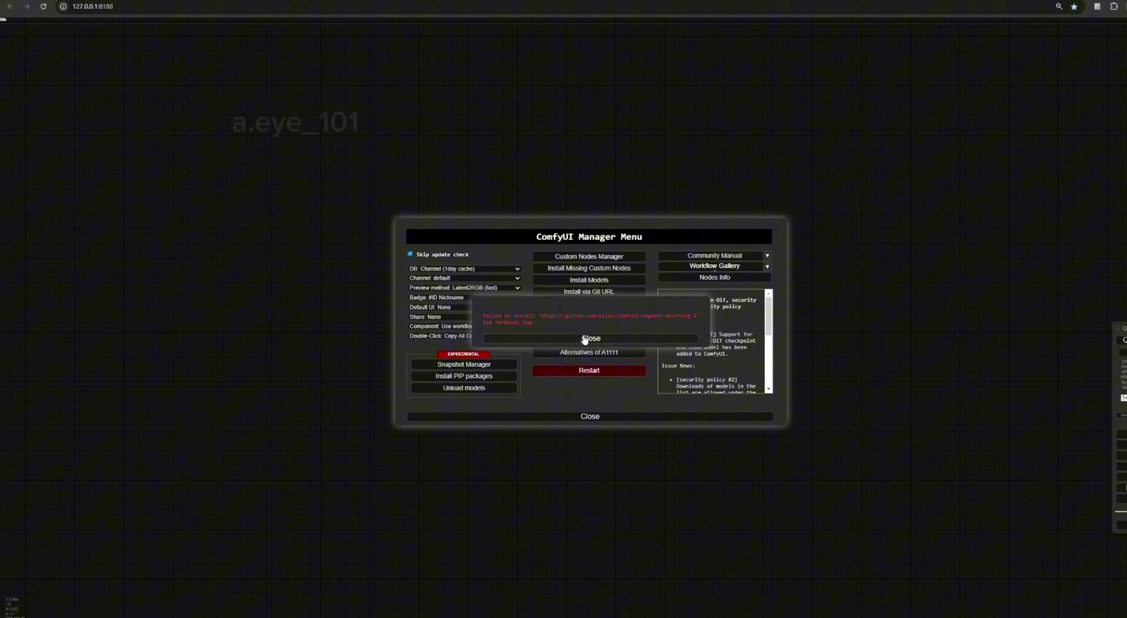
pyautogui.click(591, 340)
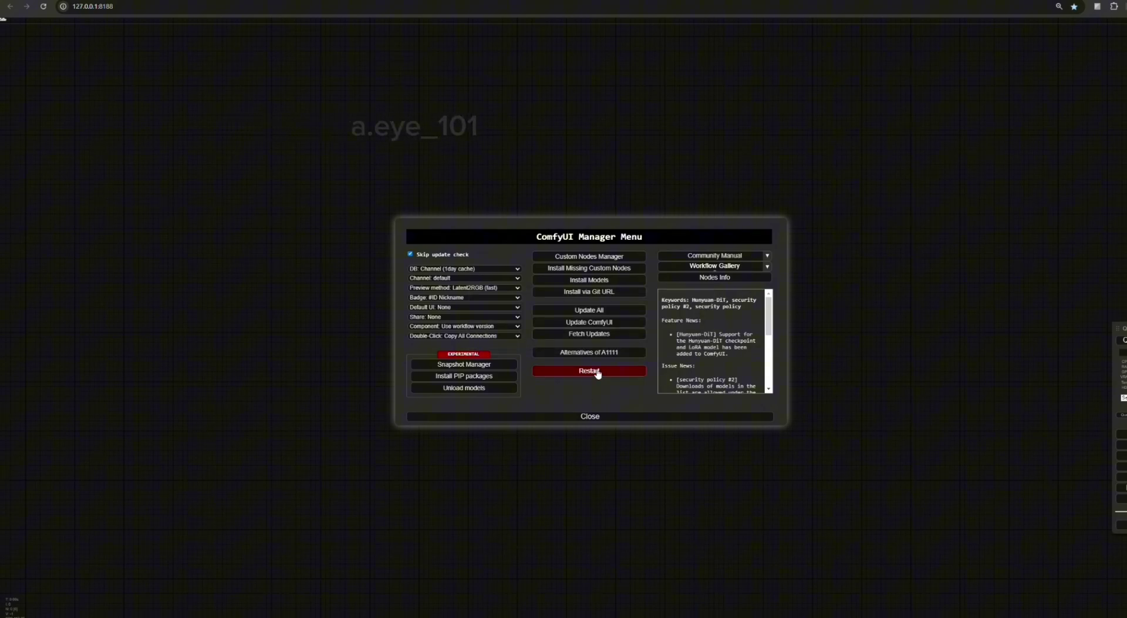
pyautogui.click(702, 416)
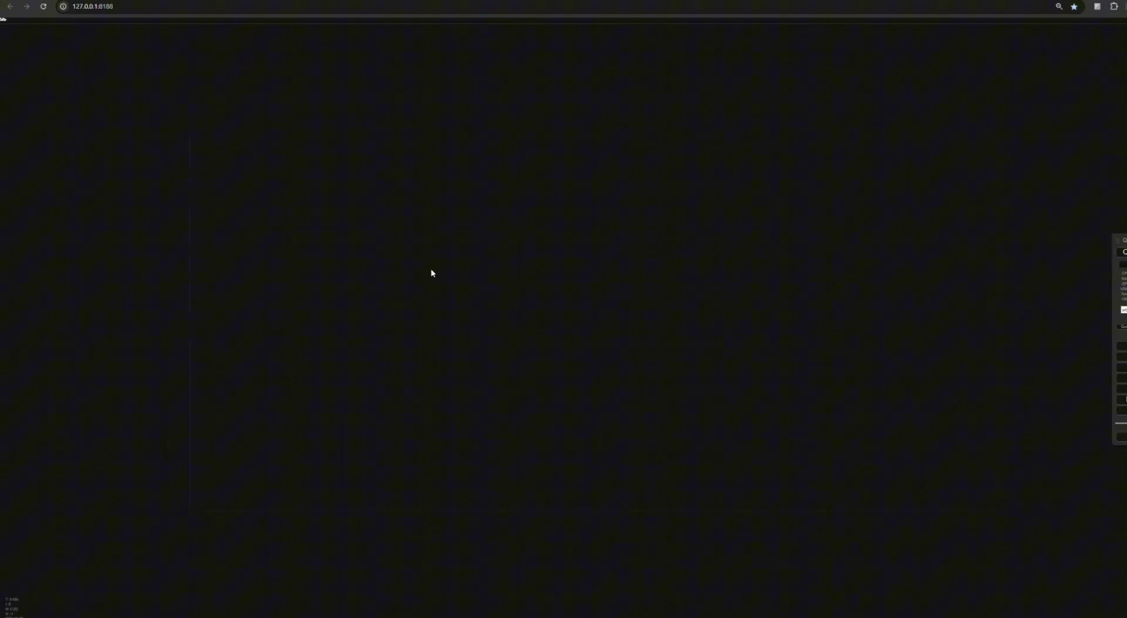
# Move the Load Video (Upload) node to the start of the graph and enlarge it for a bigger video preview.
pyautogui.moveTo(364, 220); pyautogui.dragTo(286, 155)
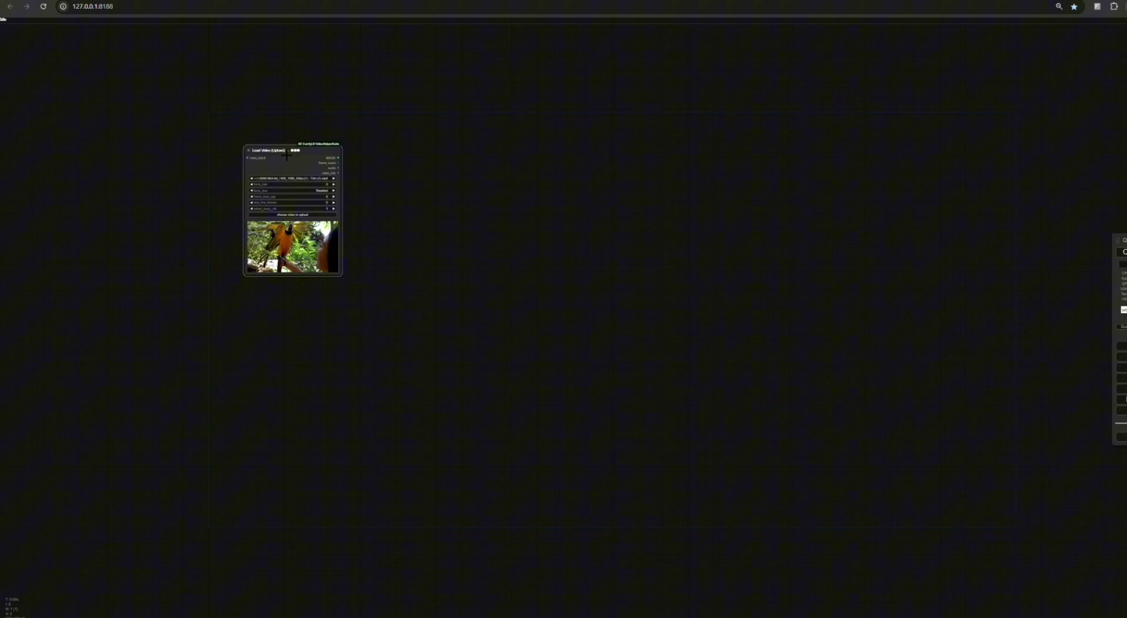
pyautogui.moveTo(340, 274); pyautogui.dragTo(406, 331)
pyautogui.moveTo(478, 273); pyautogui.dragTo(433, 283)
pyautogui.scroll(3, 392, 273)
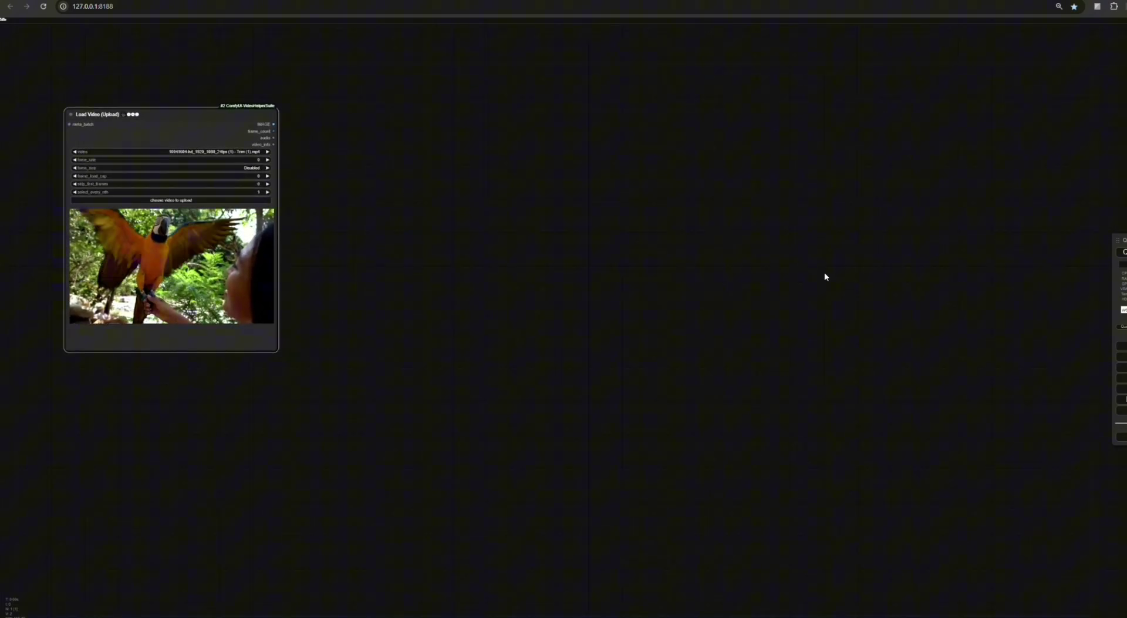
# Add a Resize Image node beside Load Video and connect the video's IMAGE output to its image input.
pyautogui.doubleClick(824, 272)
pyautogui.write('resize')
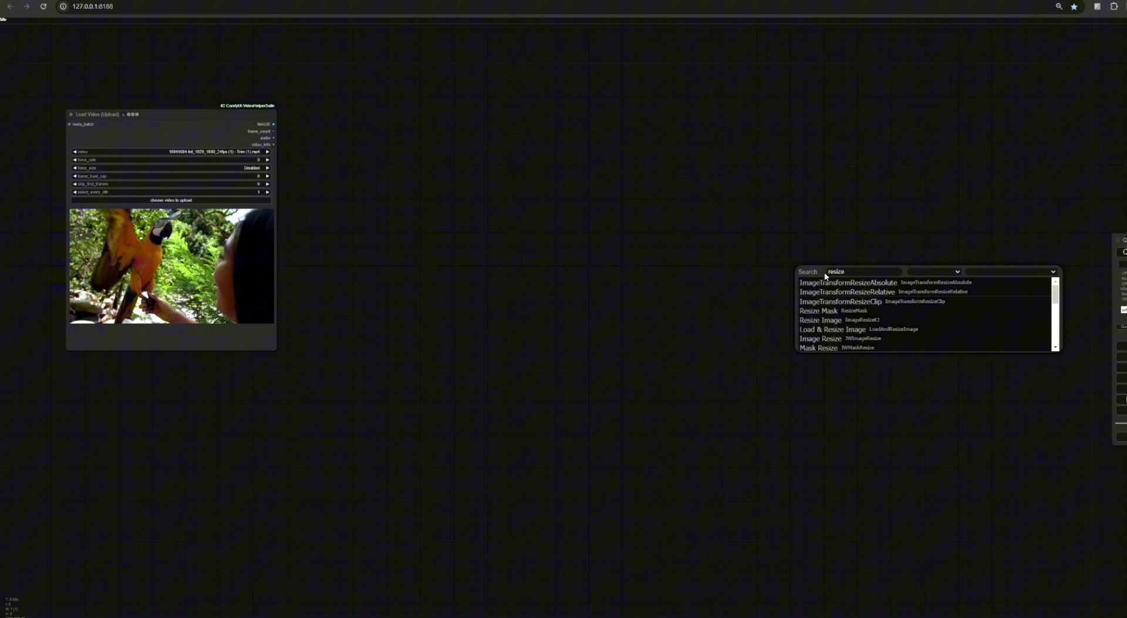
pyautogui.click(856, 320)
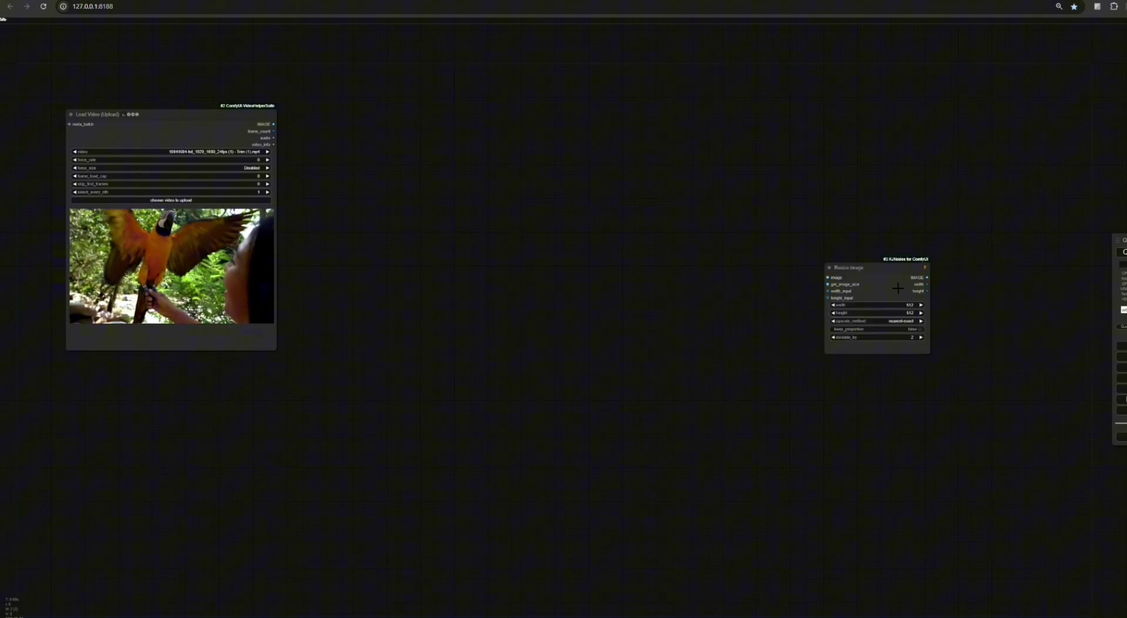
pyautogui.moveTo(890, 290); pyautogui.dragTo(354, 136)
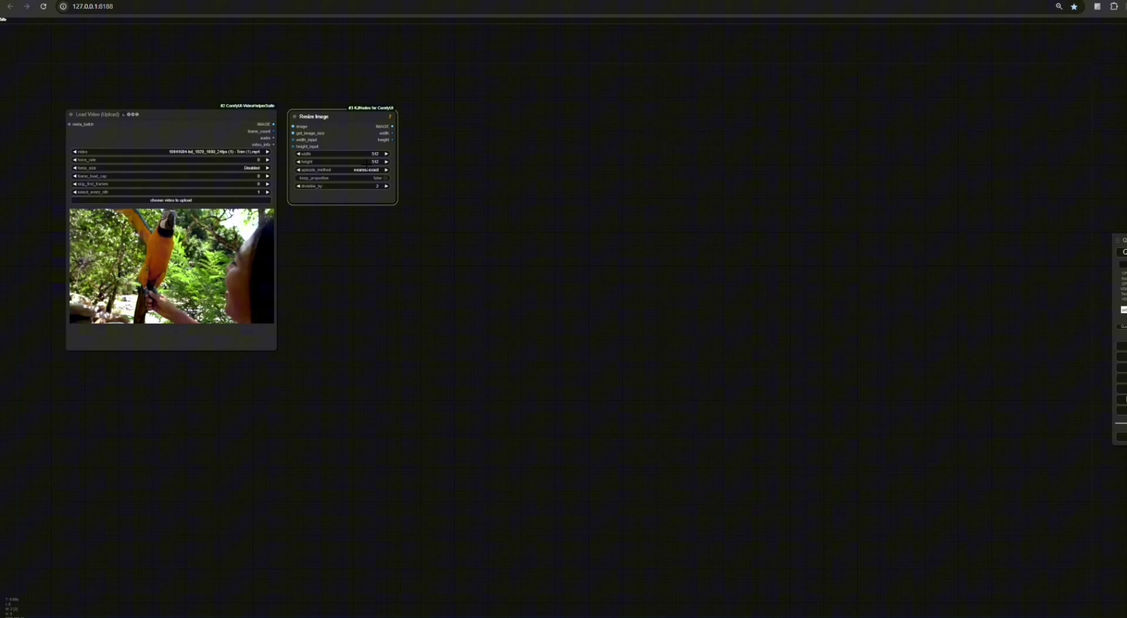
pyautogui.click(365, 154)
pyautogui.click(476, 153)
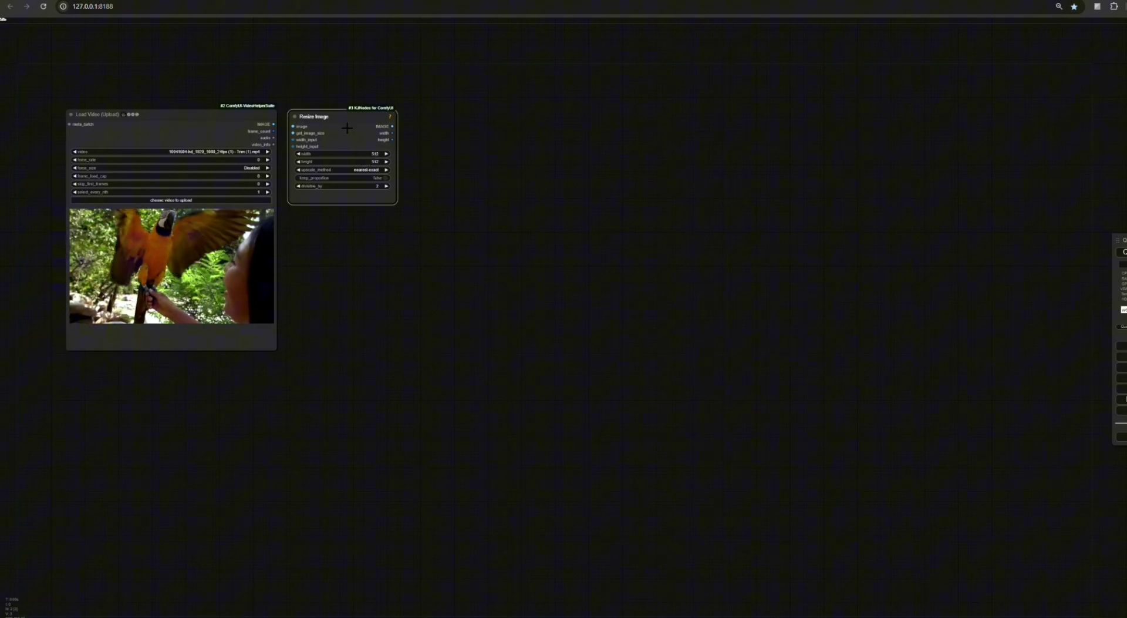
pyautogui.moveTo(273, 124); pyautogui.dragTo(293, 126)
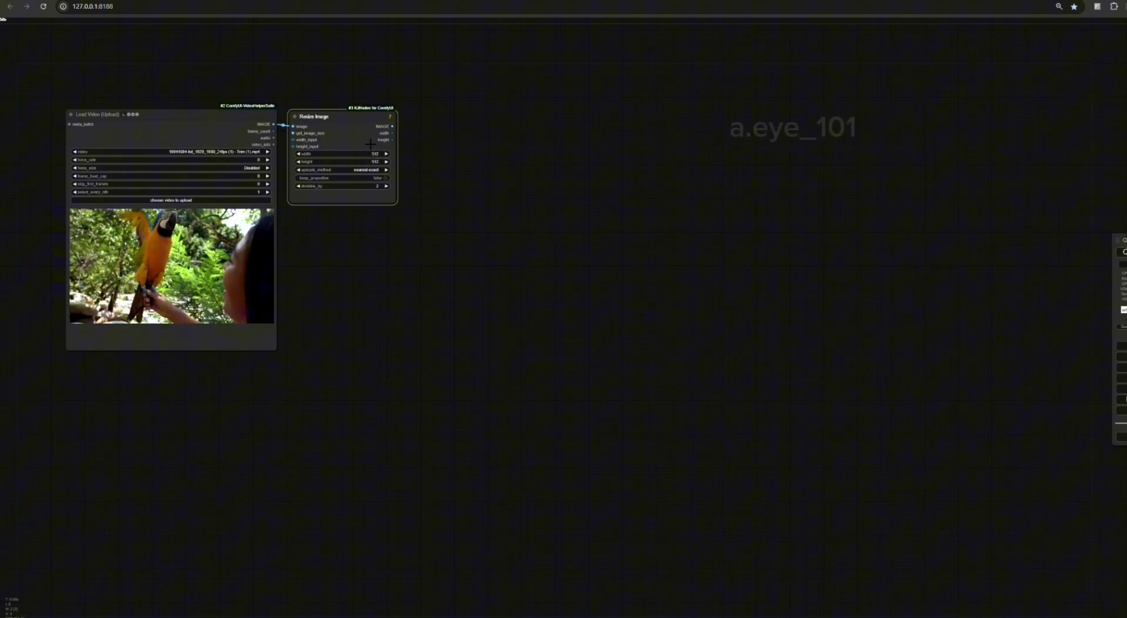
# Set the Resize Image node's width to 768 and height to 496.
pyautogui.click(341, 154)
pyautogui.write('768')
pyautogui.press('Return')
pyautogui.click(340, 162)
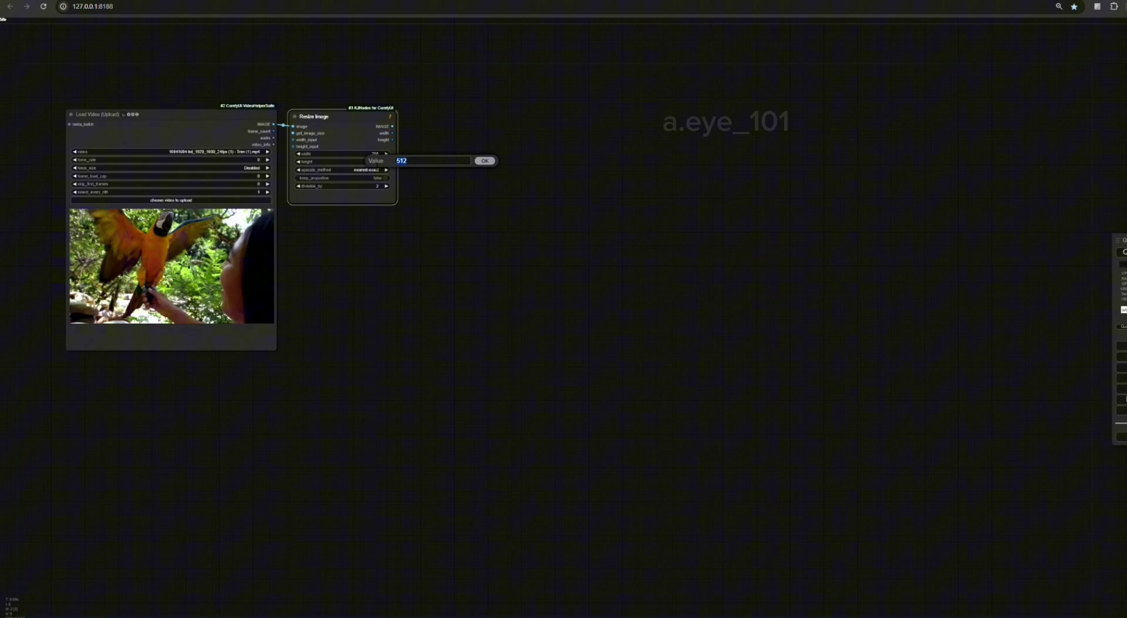
pyautogui.write('496')
pyautogui.press('Return')
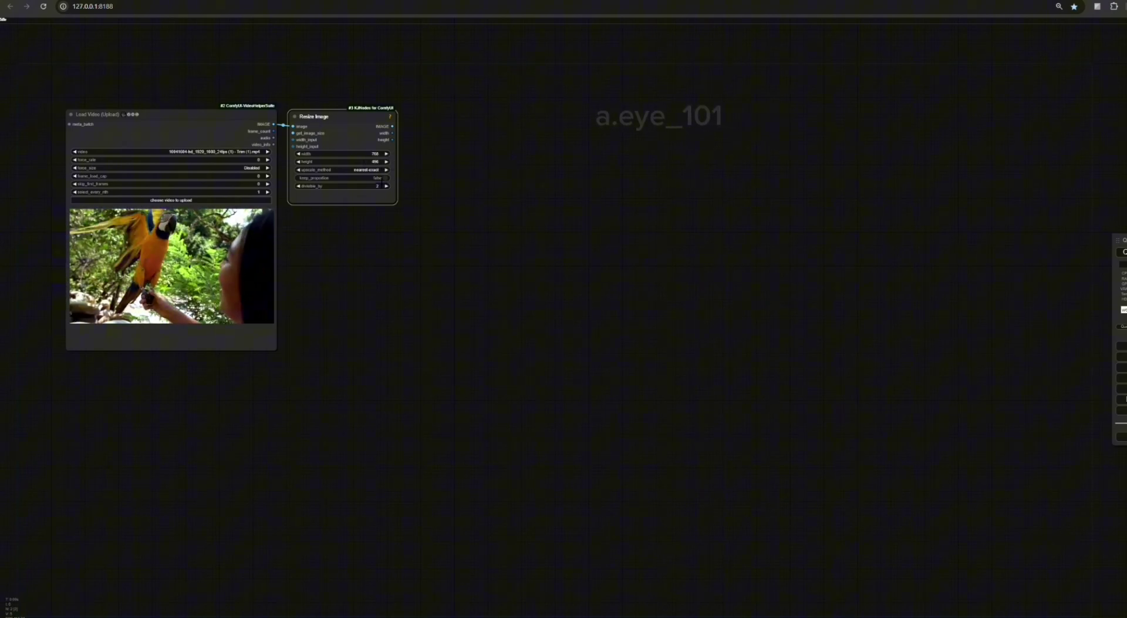
# Add a Florence2Run node after Resize Image and feed the resized IMAGE output into its image input.
pyautogui.scroll(1, 427, 186)
pyautogui.moveTo(427, 185); pyautogui.dragTo(338, 214)
pyautogui.doubleClick(390, 142)
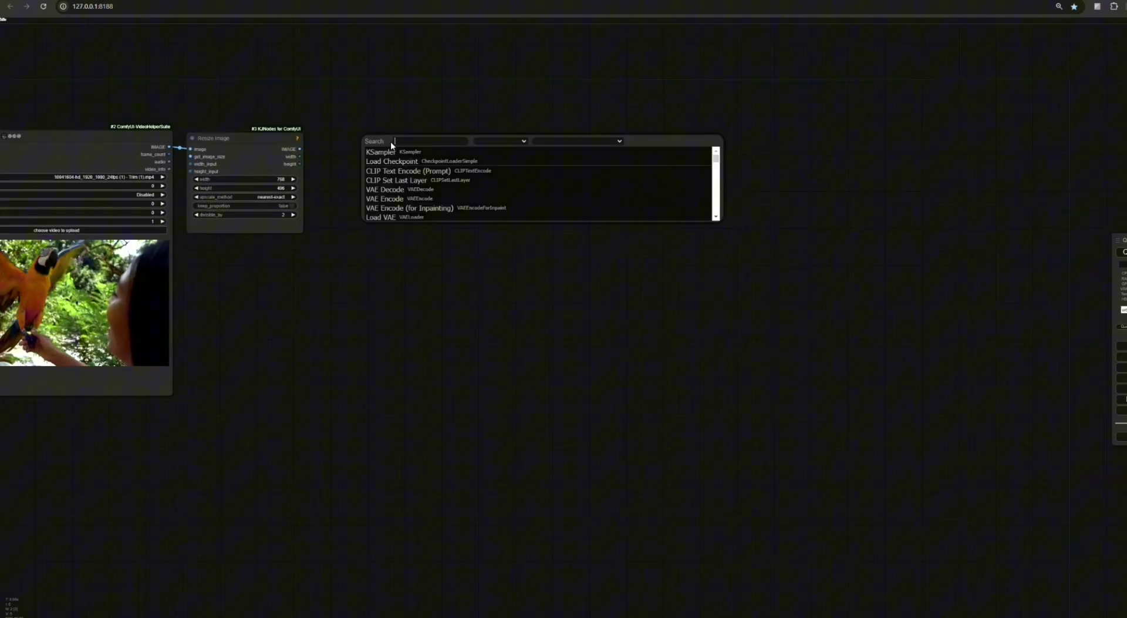
pyautogui.write('flor')
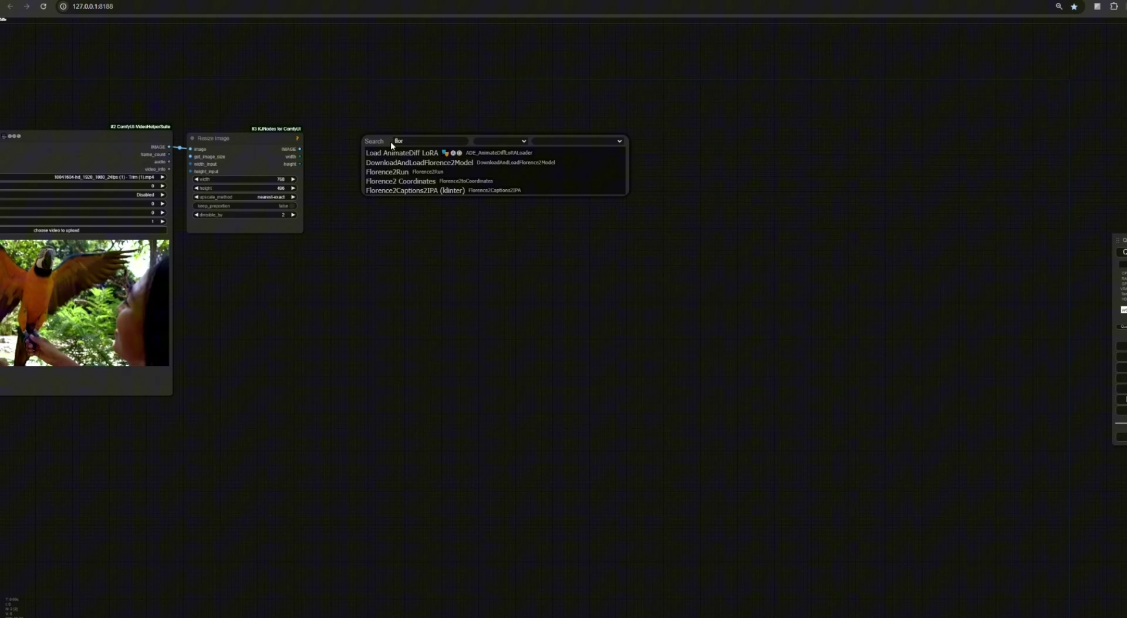
pyautogui.click(398, 172)
pyautogui.moveTo(479, 154); pyautogui.dragTo(451, 161)
pyautogui.moveTo(369, 154); pyautogui.dragTo(300, 148)
# Attach a Preview Image node to Florence2Run's image output and arrange the two nodes close together.
pyautogui.moveTo(633, 160); pyautogui.dragTo(575, 176)
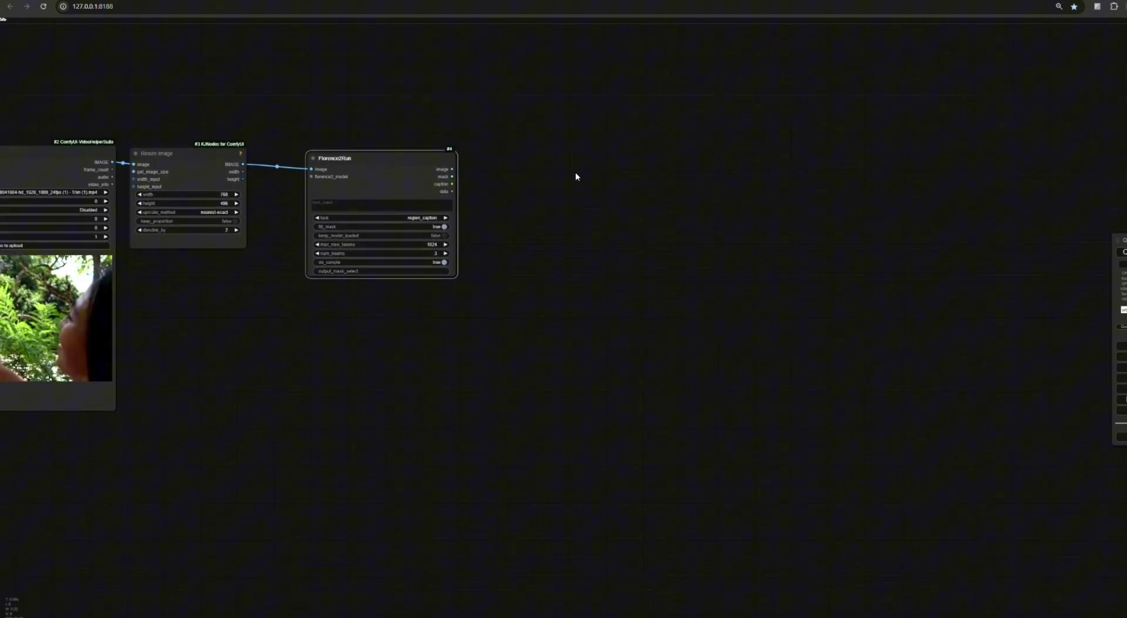
pyautogui.moveTo(452, 169); pyautogui.dragTo(591, 147)
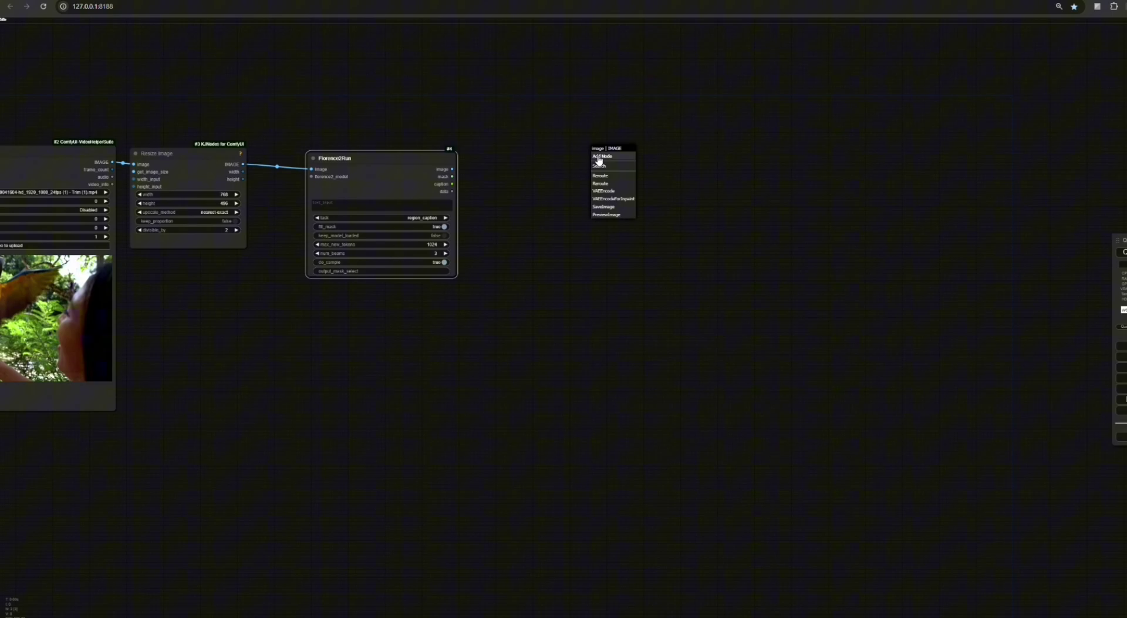
pyautogui.click(606, 214)
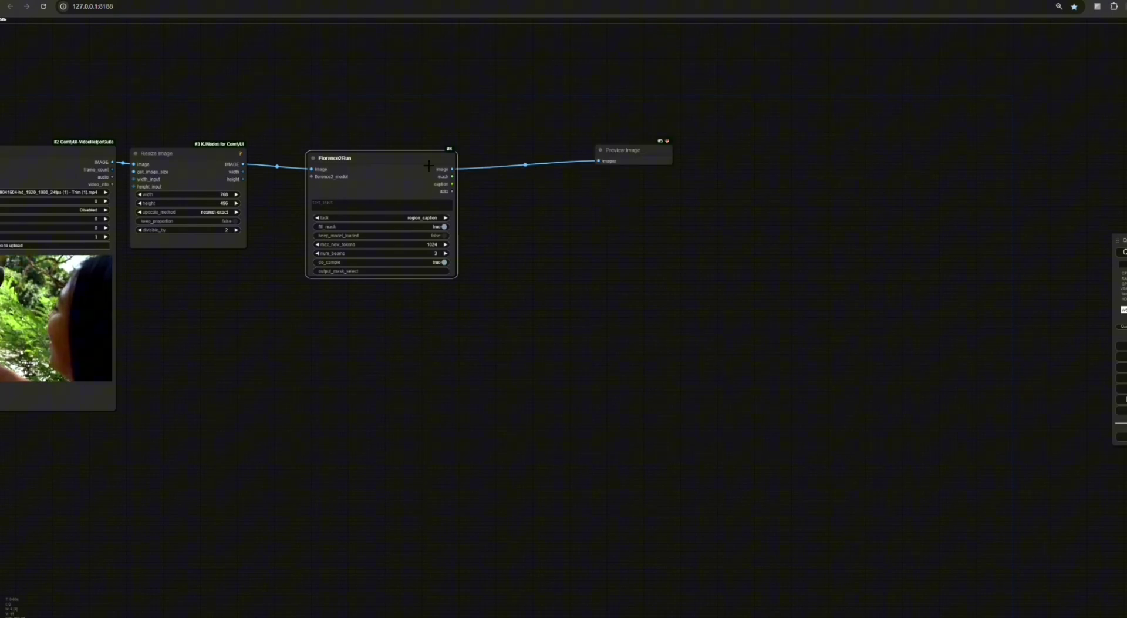
pyautogui.moveTo(429, 166); pyautogui.dragTo(412, 153)
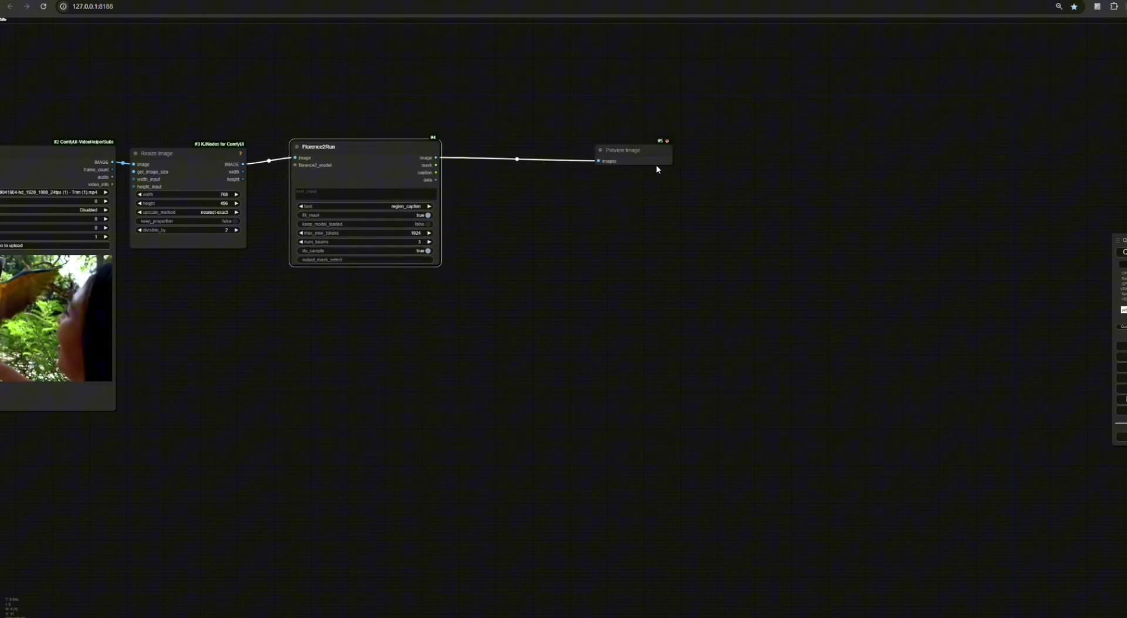
pyautogui.moveTo(652, 162); pyautogui.dragTo(536, 160)
pyautogui.moveTo(576, 255); pyautogui.dragTo(732, 247)
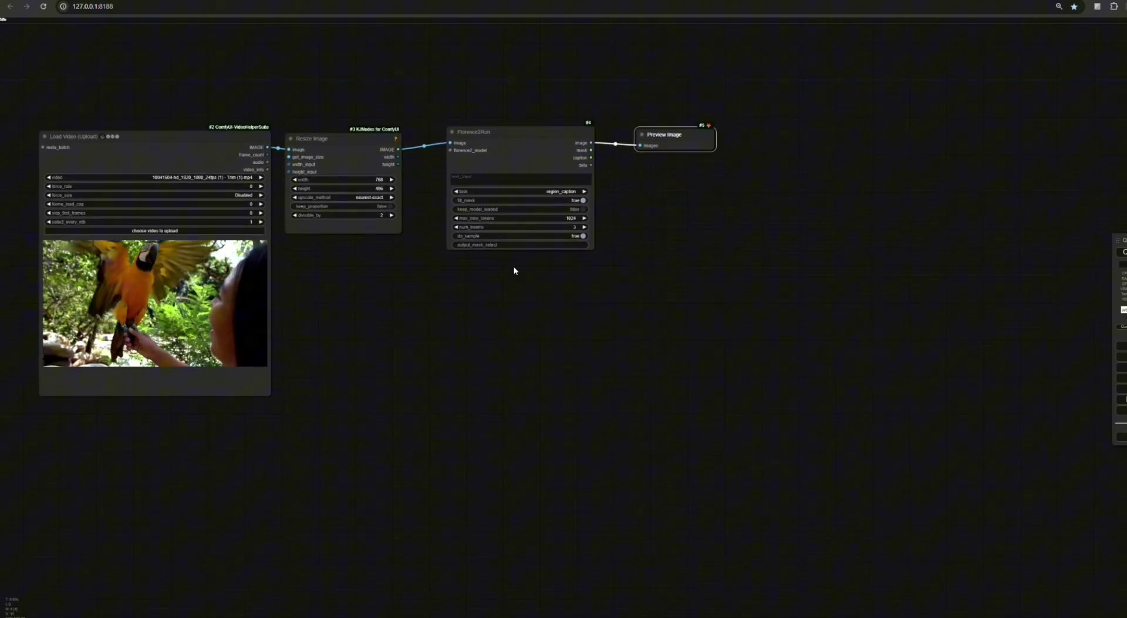
pyautogui.click(312, 263)
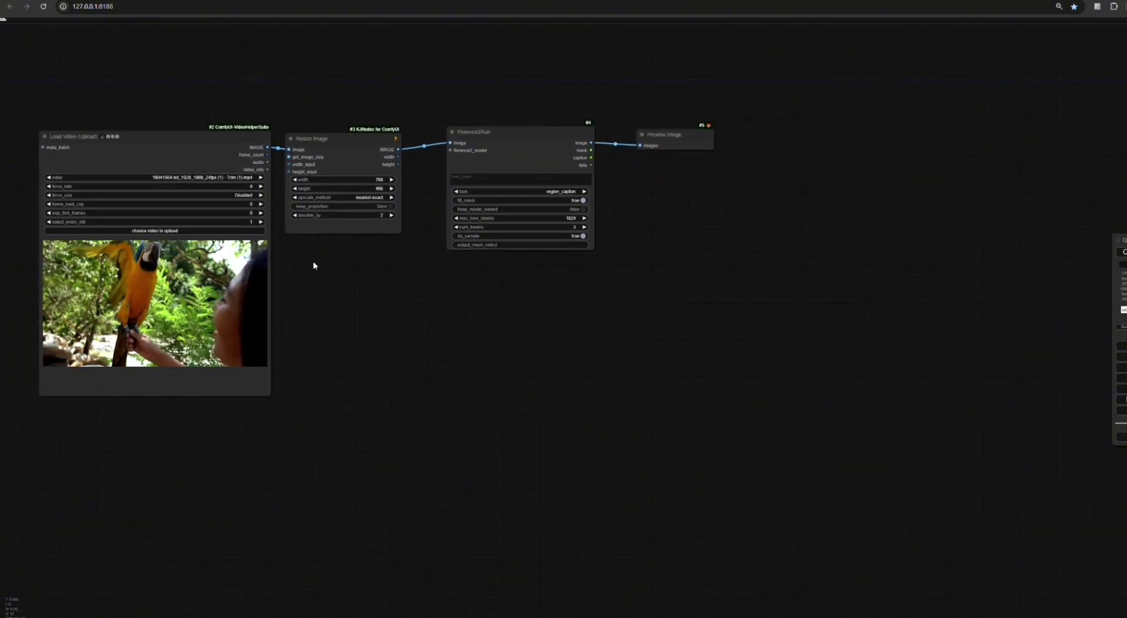
# Add a DownloadAndLoadFlorence2Model node below Resize Image and connect its output to Florence2Run's florence2_model input.
pyautogui.doubleClick(506, 288)
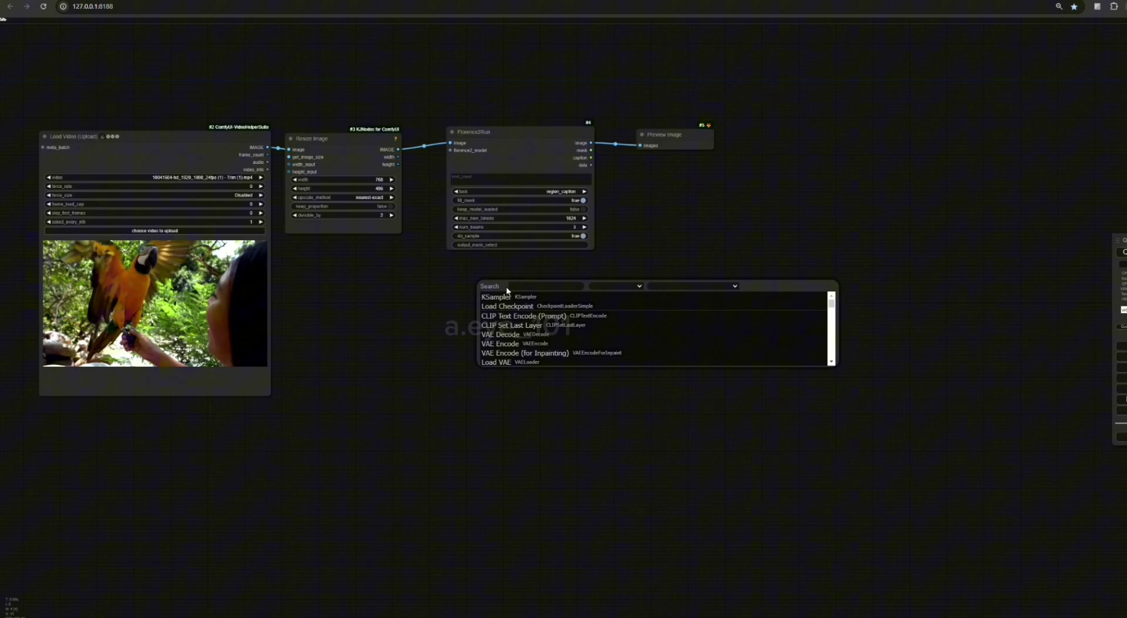
pyautogui.write('down')
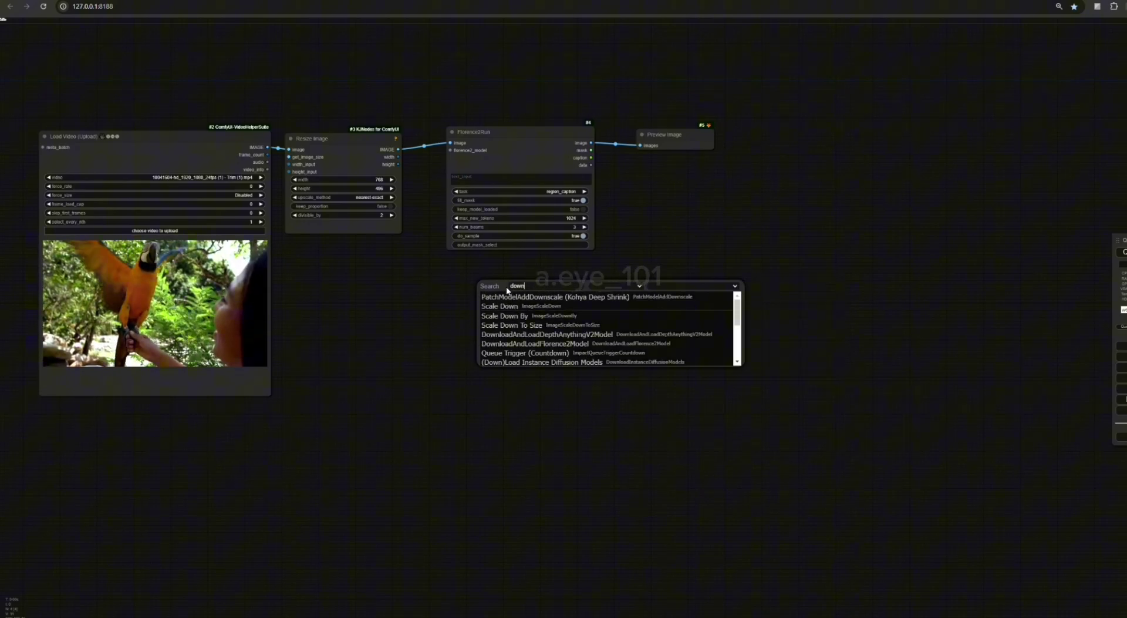
pyautogui.write('la')
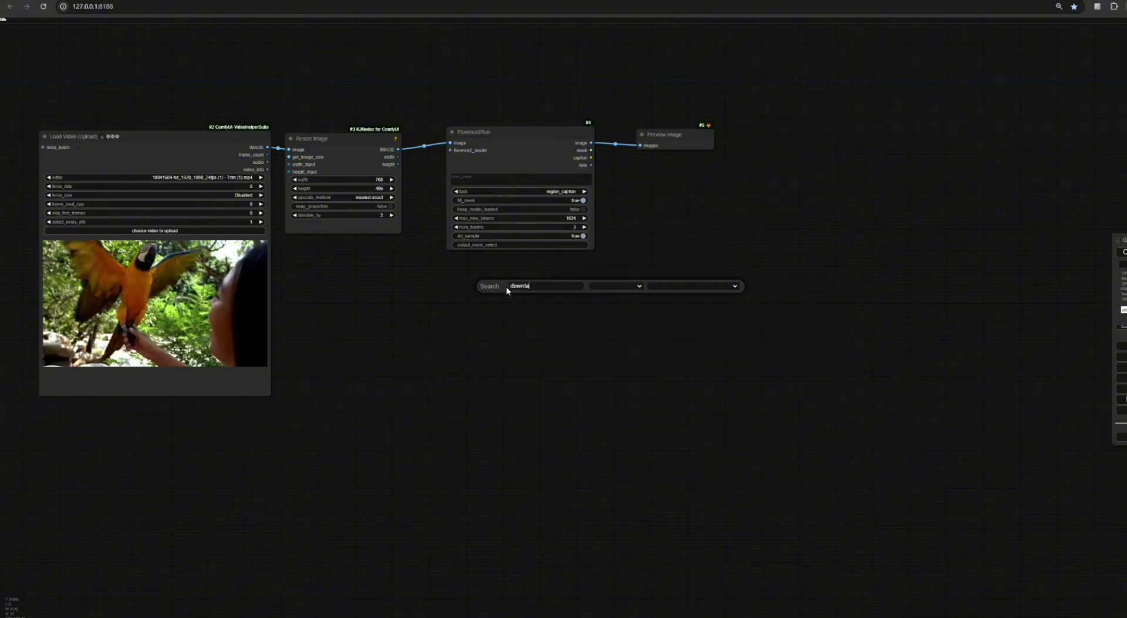
pyautogui.press('BackSpace')
pyautogui.write('o')
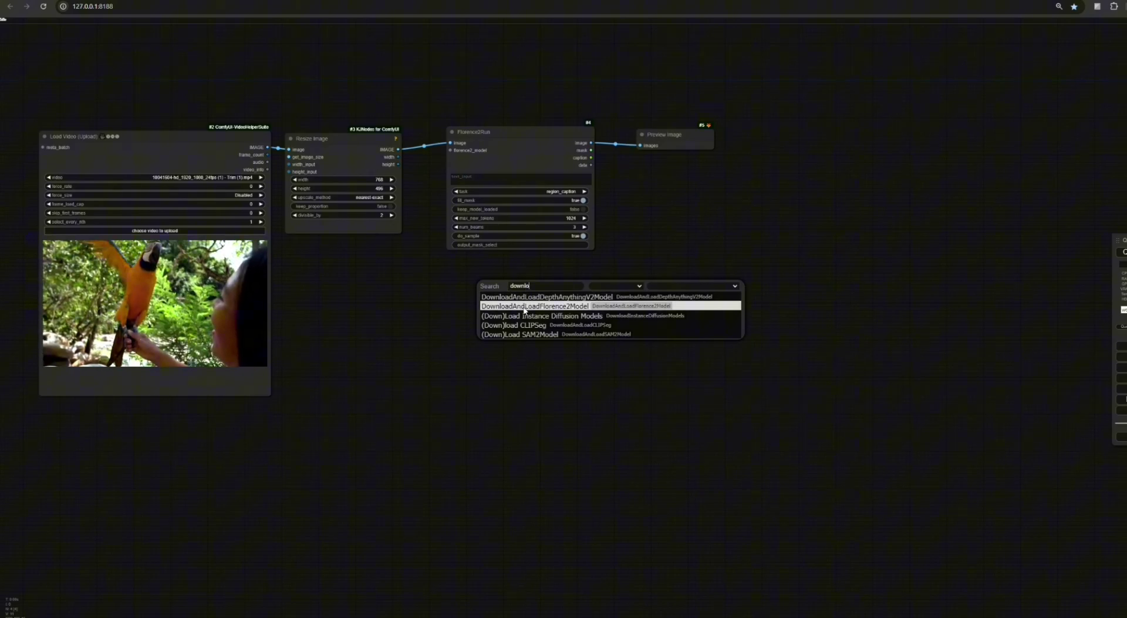
pyautogui.click(524, 305)
pyautogui.moveTo(567, 295); pyautogui.dragTo(459, 158)
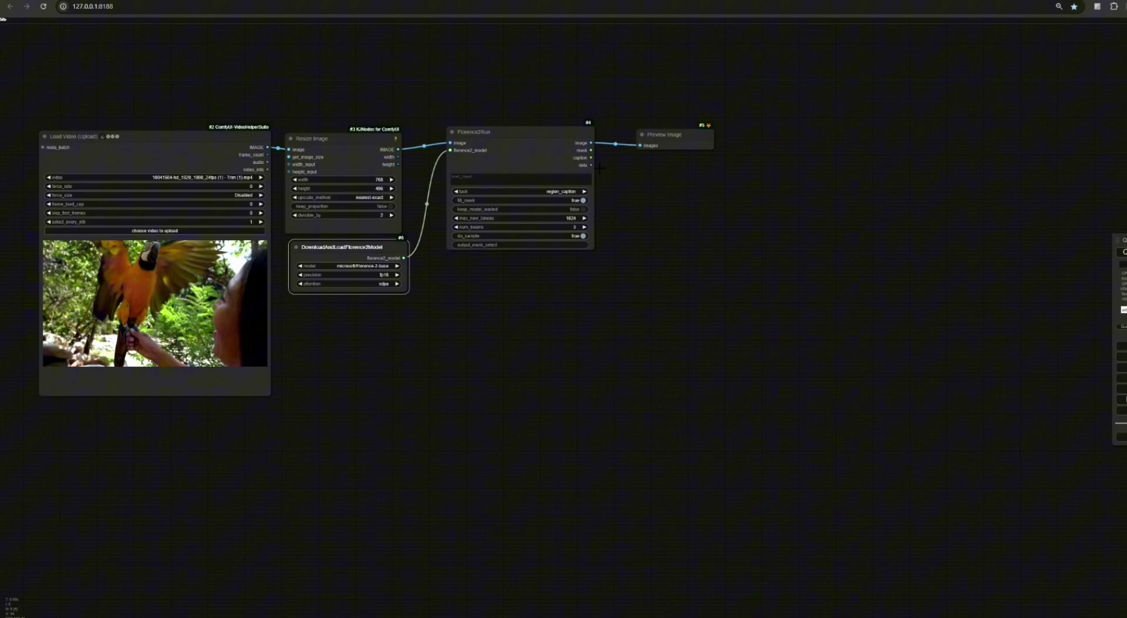
pyautogui.moveTo(592, 158); pyautogui.dragTo(599, 165)
pyautogui.moveTo(624, 201); pyautogui.dragTo(626, 202)
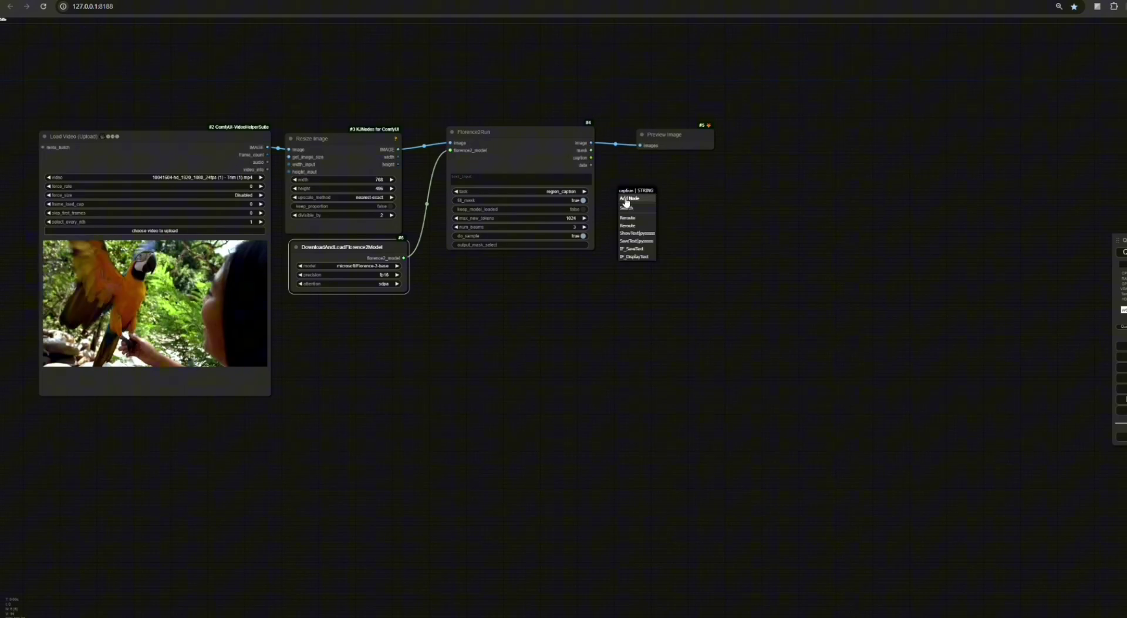
pyautogui.click(687, 221)
# Add a Florence2 Coordinates node below Preview Image and connect Florence2Run's data output to its data input.
pyautogui.doubleClick(687, 221)
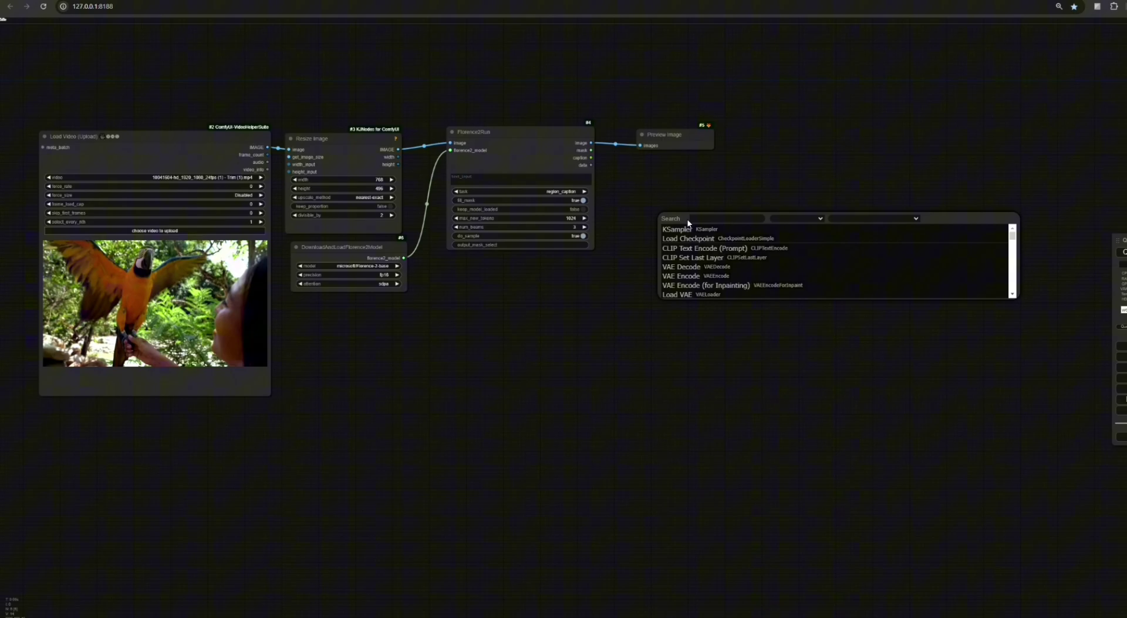
pyautogui.write('flor')
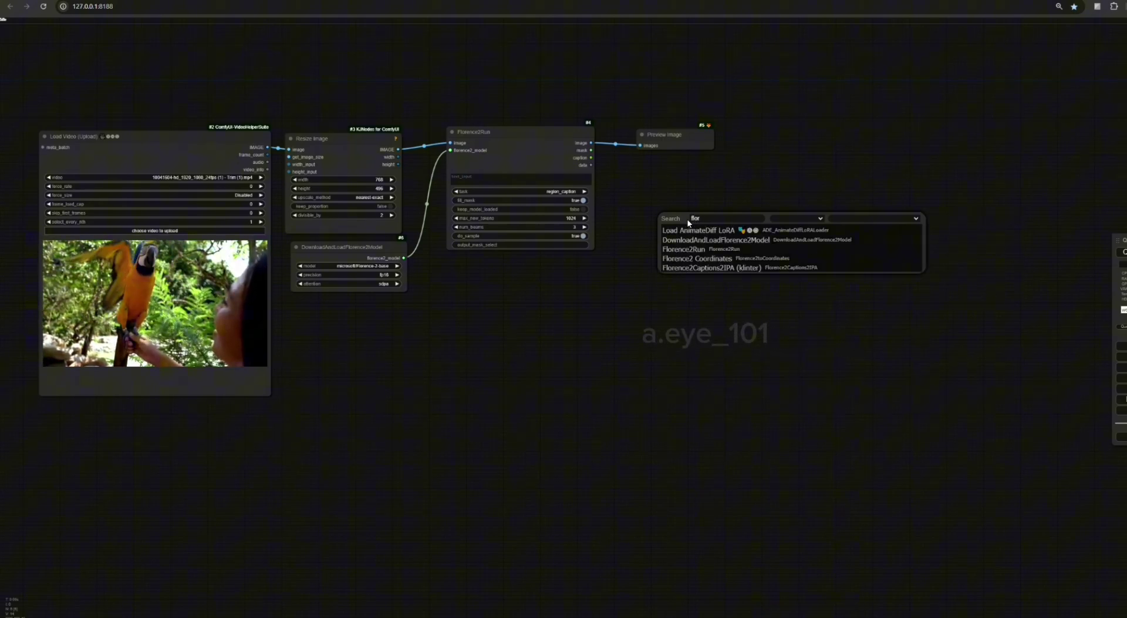
pyautogui.press('Down')
pyautogui.press('Down')
pyautogui.press('Down')
pyautogui.press('Down')
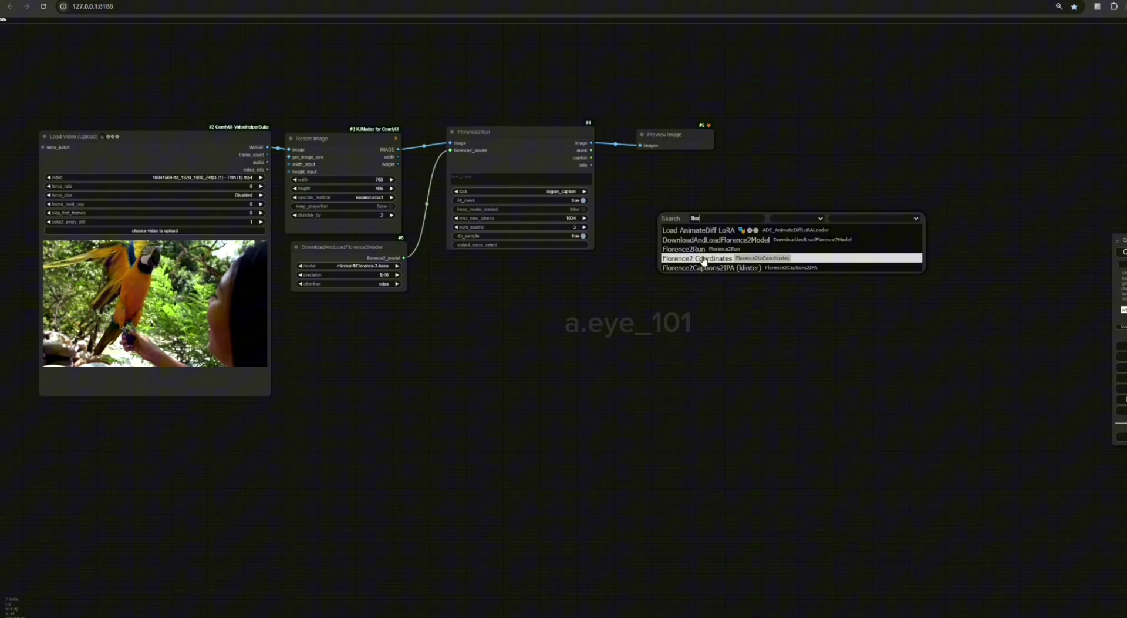
pyautogui.press('Return')
pyautogui.moveTo(691, 225); pyautogui.dragTo(596, 164)
pyautogui.moveTo(800, 218); pyautogui.dragTo(746, 191)
pyautogui.moveTo(634, 200); pyautogui.dragTo(591, 165)
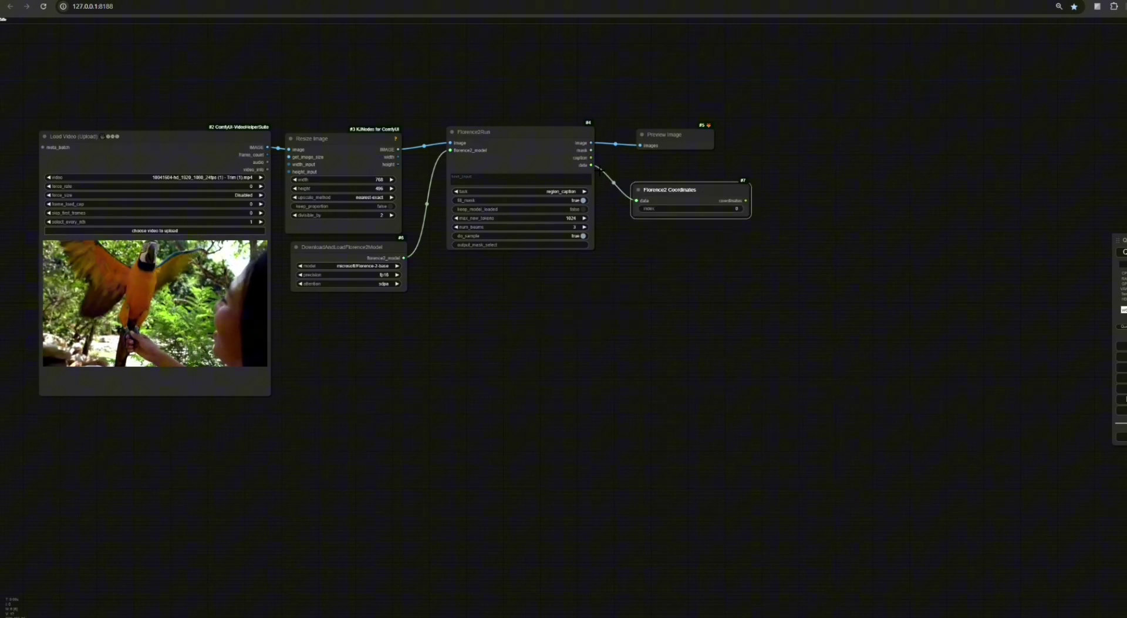
pyautogui.moveTo(675, 182); pyautogui.dragTo(659, 166)
# Add a Sam2Segmentation node below Florence2Run.
pyautogui.doubleClick(488, 299)
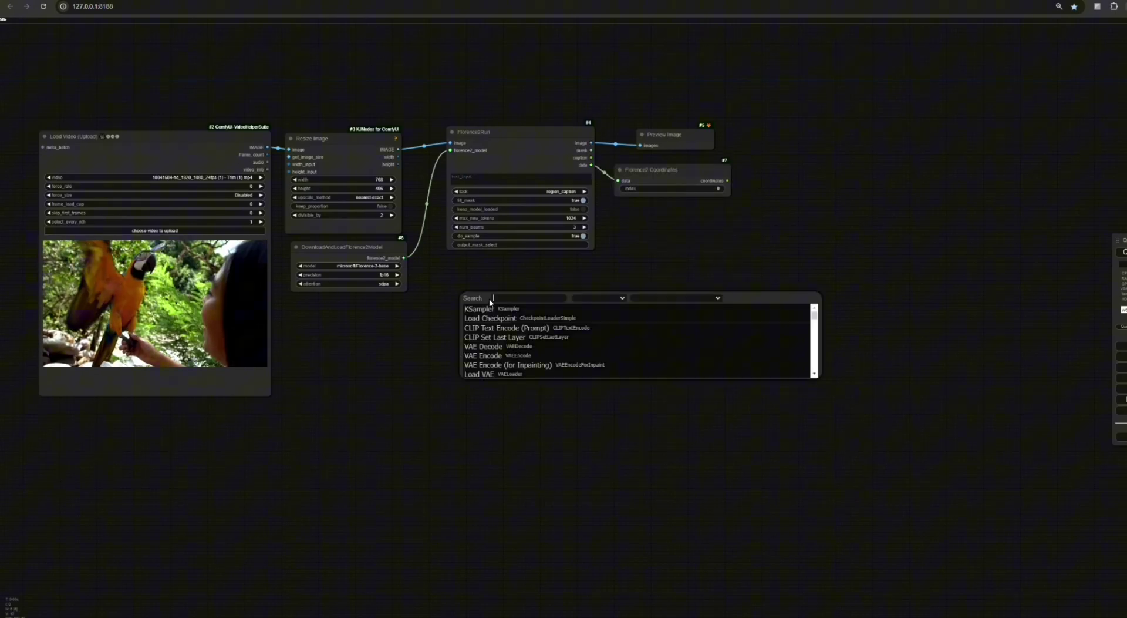
pyautogui.write('sam')
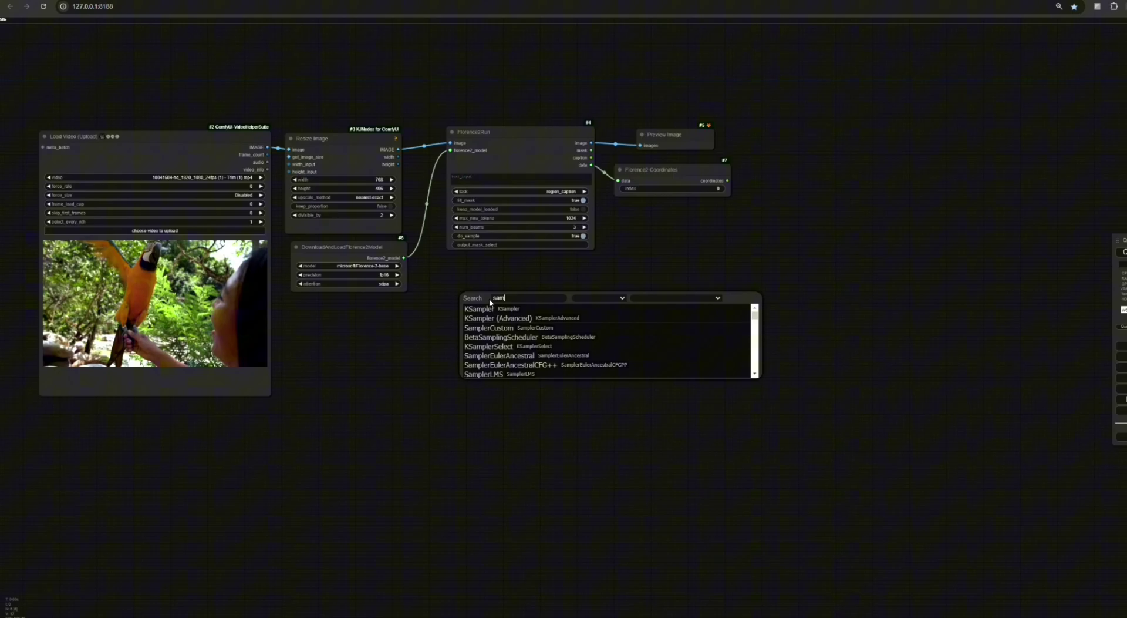
pyautogui.write('2')
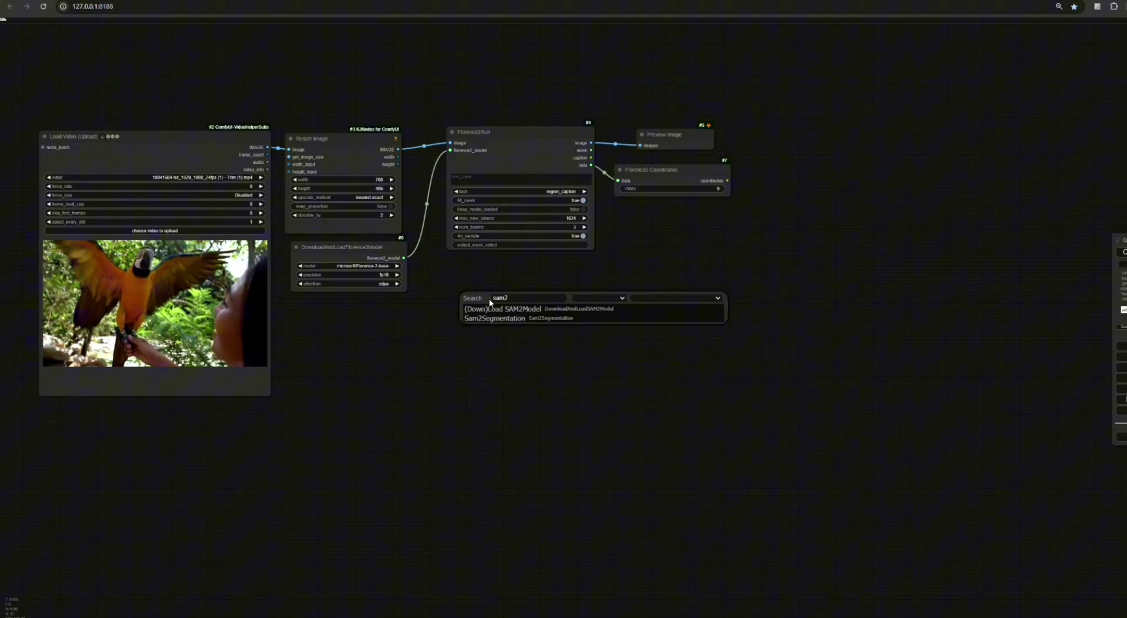
pyautogui.click(496, 318)
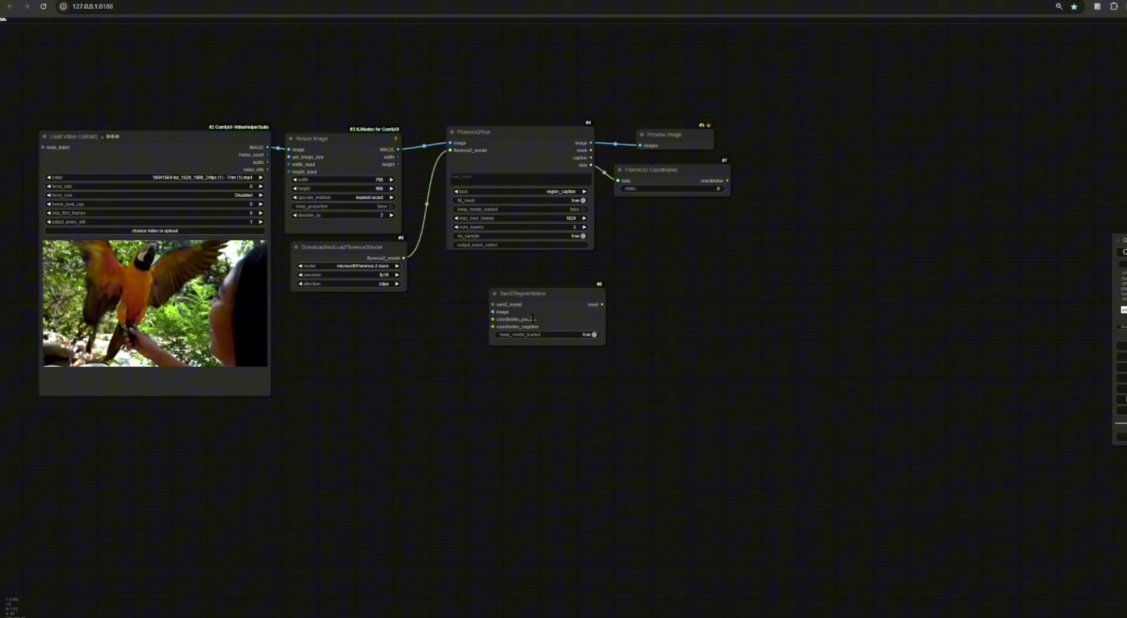
# Move Sam2Segmentation beside Florence2 Coordinates and connect the coordinates output to its coordinates_positive input.
pyautogui.moveTo(564, 309); pyautogui.dragTo(826, 179)
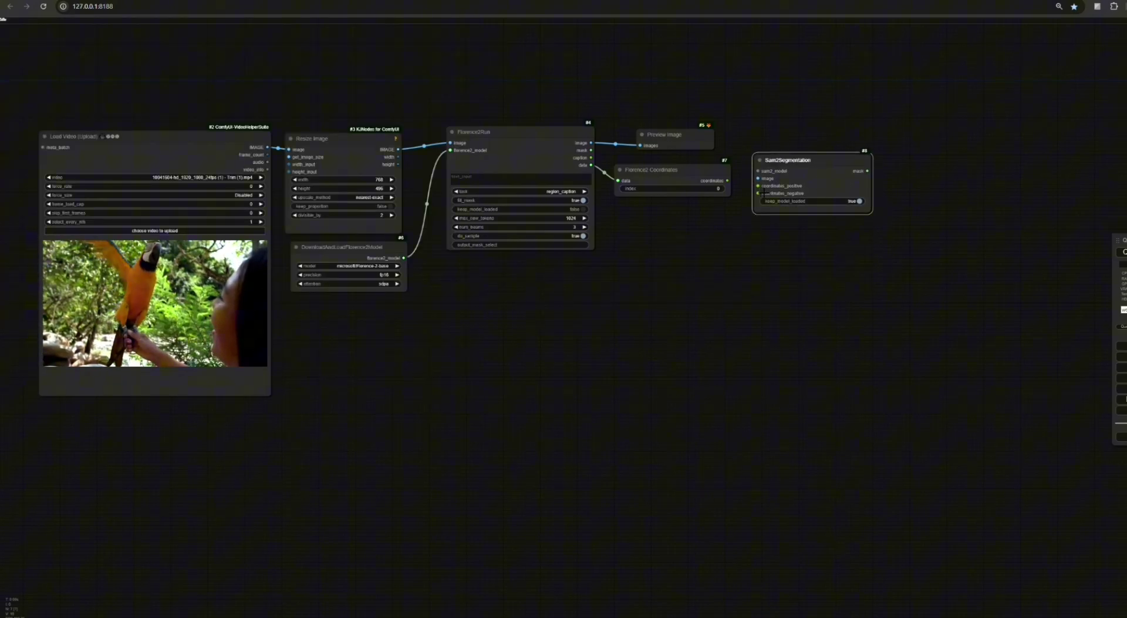
pyautogui.moveTo(758, 186); pyautogui.dragTo(728, 181)
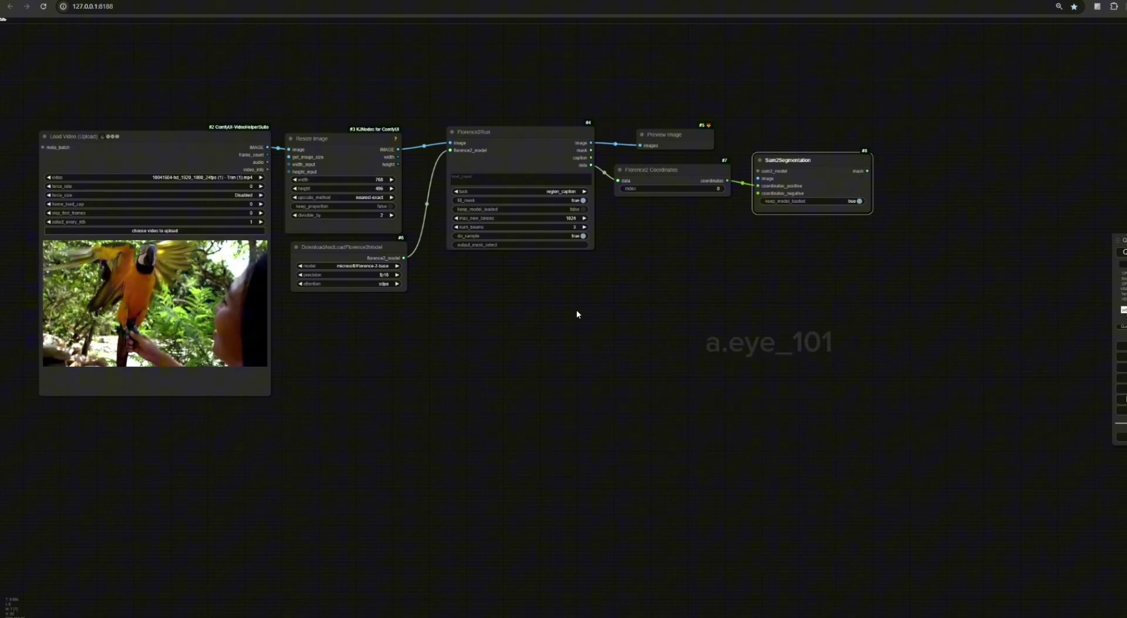
# Add an ImageAndMaskPreview node below Sam2Segmentation.
pyautogui.doubleClick(764, 287)
pyautogui.write('lam')
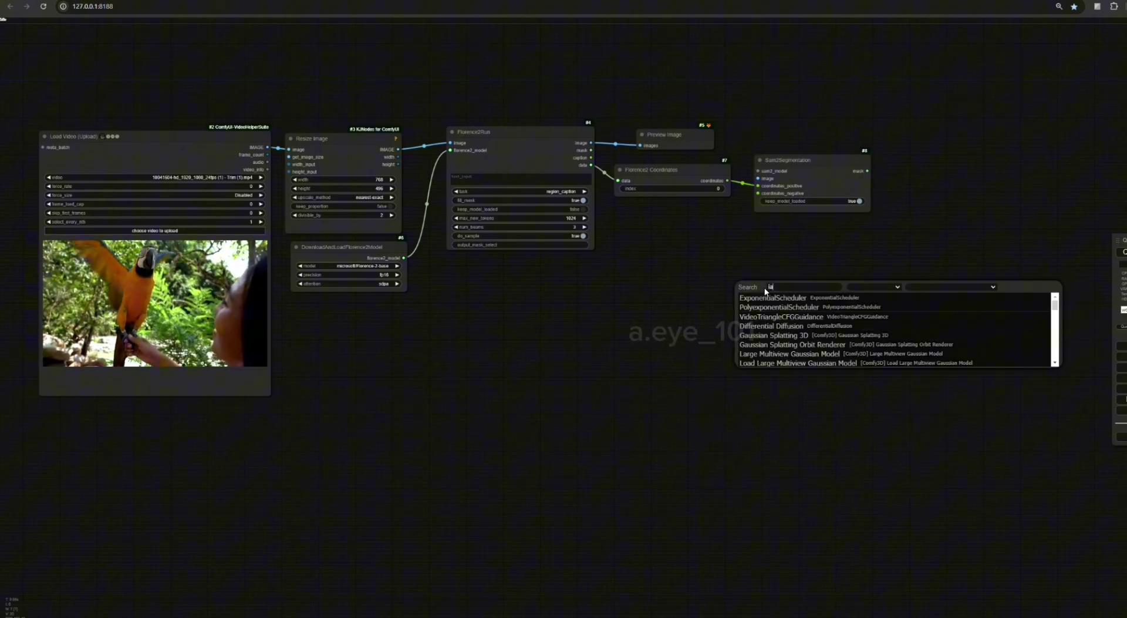
pyautogui.press('BackSpace')
pyautogui.press('BackSpace')
pyautogui.write('mage')
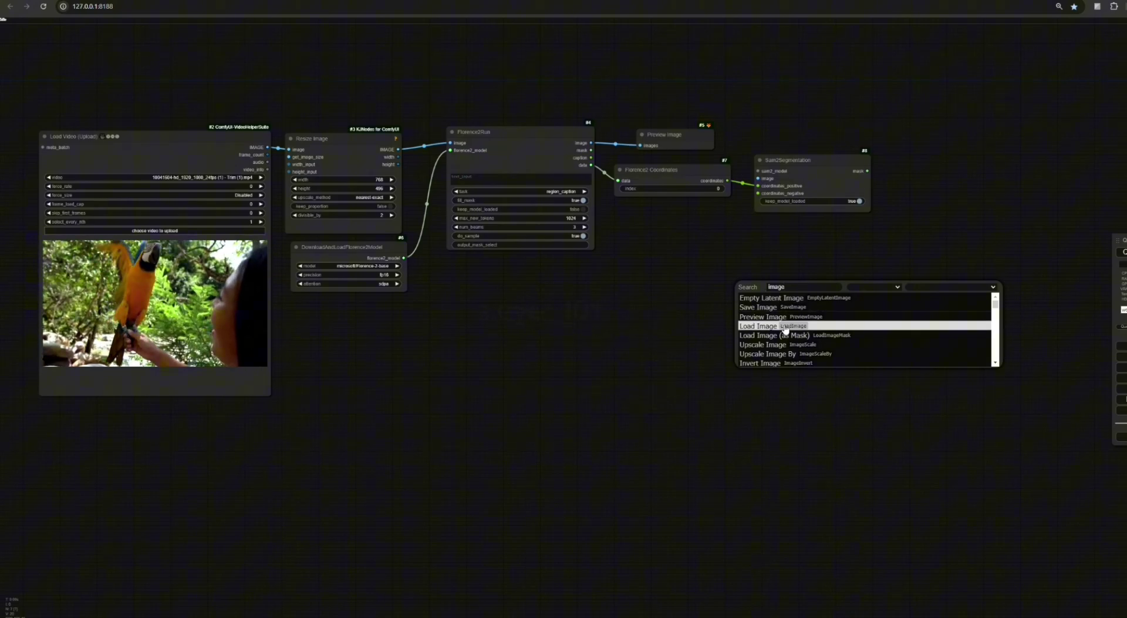
pyautogui.write('and')
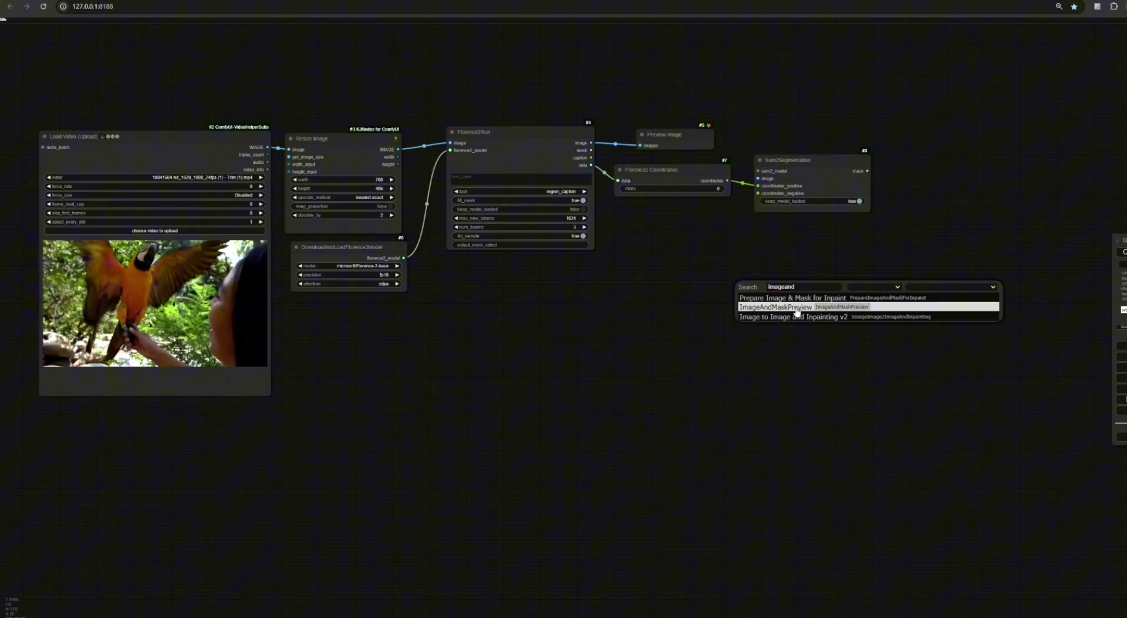
pyautogui.click(796, 307)
pyautogui.moveTo(839, 296); pyautogui.dragTo(861, 276)
# Stack Florence2 Coordinates, Sam2Segmentation and ImageAndMaskPreview beneath Florence2Run, and connect Sam2Segmentation's mask output to ImageAndMaskPreview's mask input.
pyautogui.moveTo(700, 176); pyautogui.dragTo(542, 266)
pyautogui.moveTo(831, 176); pyautogui.dragTo(535, 311)
pyautogui.moveTo(853, 275); pyautogui.dragTo(524, 373)
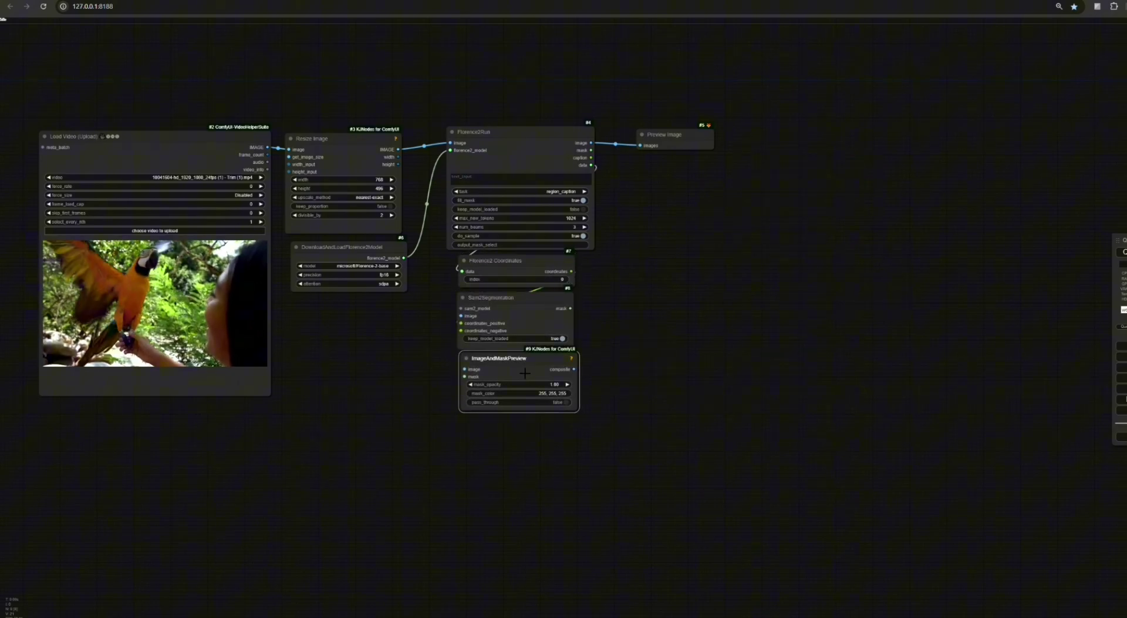
pyautogui.moveTo(570, 308); pyautogui.dragTo(464, 377)
# Set ImageAndMaskPreview's mask_color to 255, 0, 0 and enable pass_through.
pyautogui.click(516, 393)
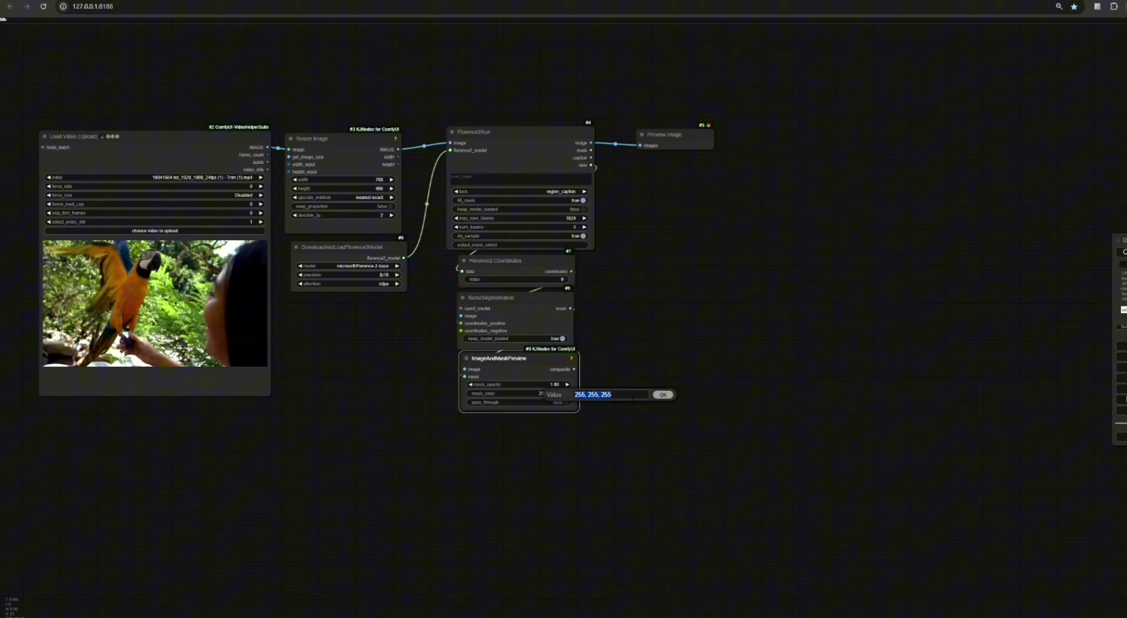
pyautogui.click(612, 394)
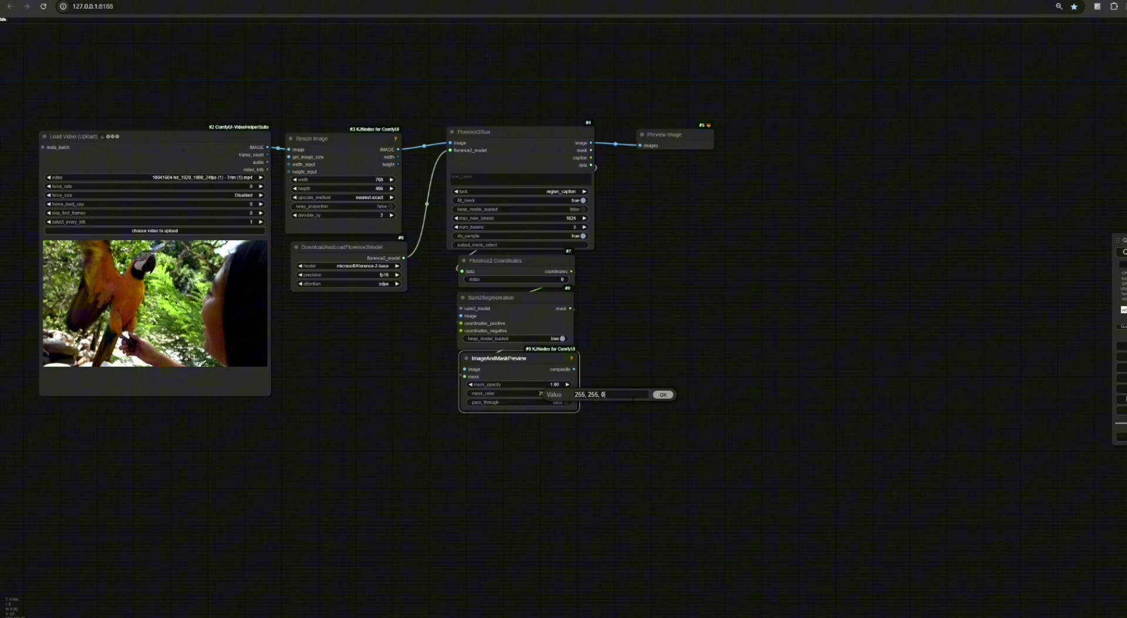
pyautogui.click(657, 392)
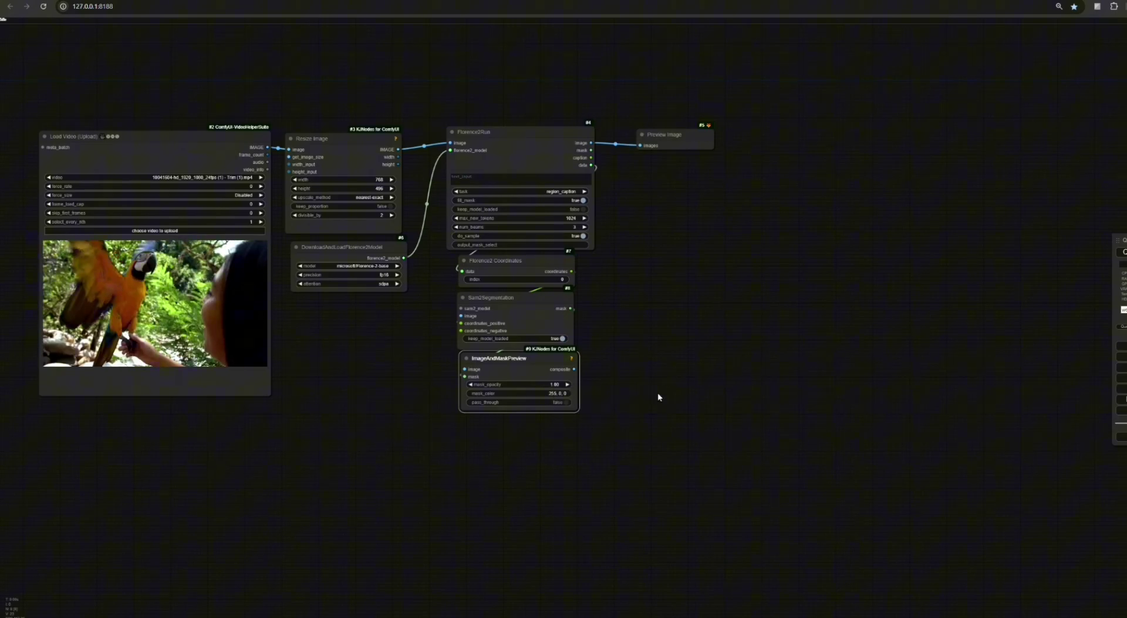
pyautogui.click(656, 397)
pyautogui.click(566, 403)
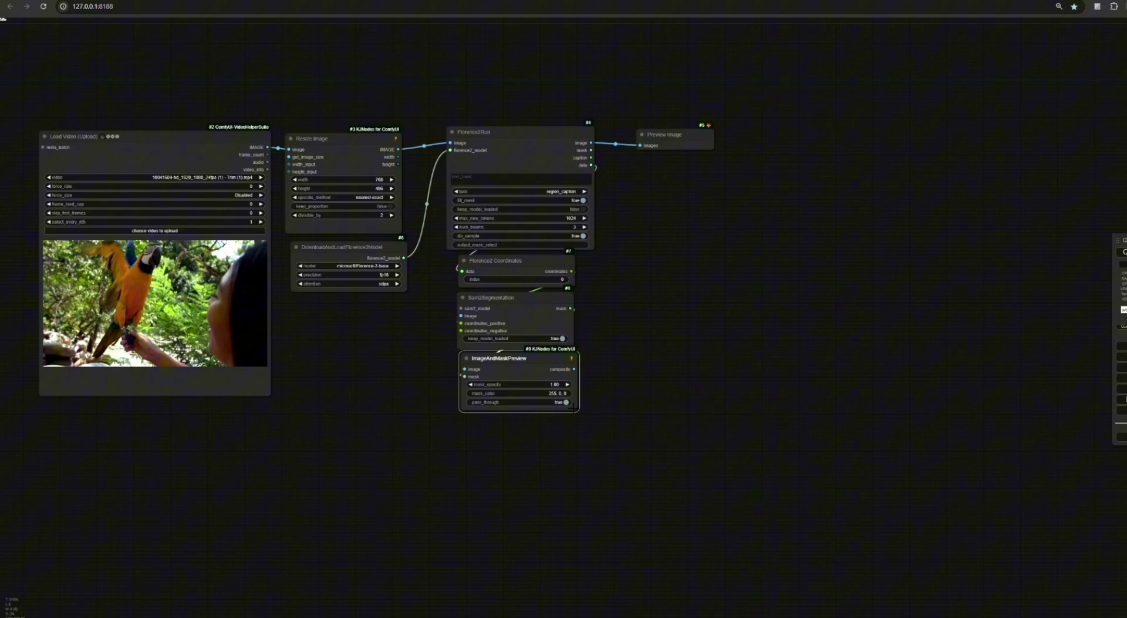
pyautogui.click(614, 404)
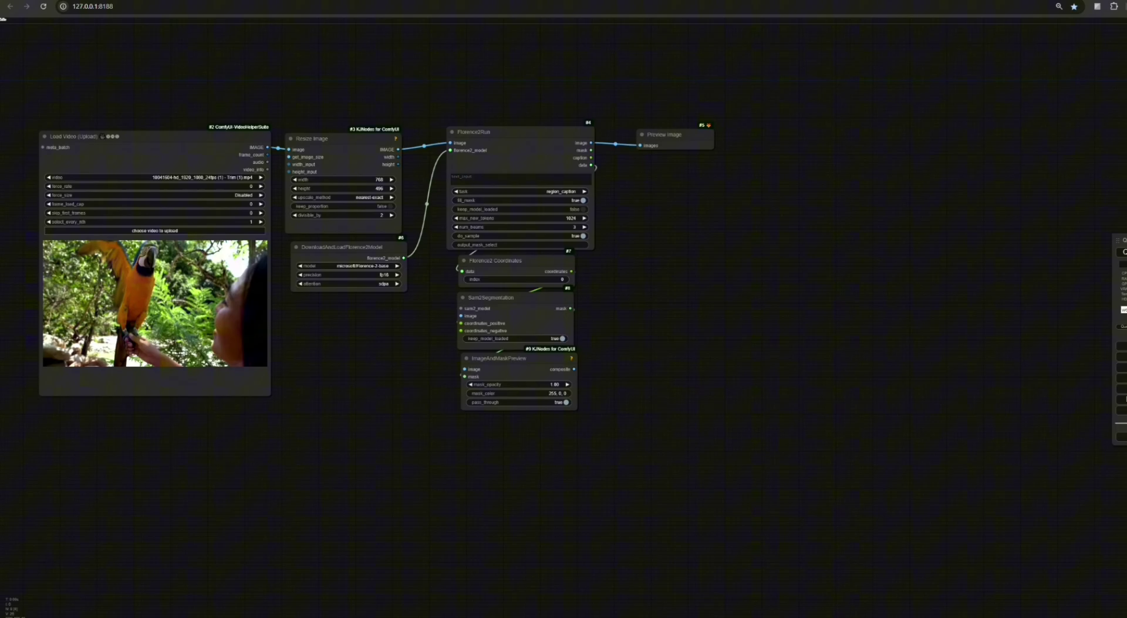
# Add a (Down)Load SAM2Model node below DownloadAndLoadFlorence2Model and connect it to Sam2Segmentation's sam2_model input, keeping Sam2Segmentation stacked beneath Florence2 Coordinates.
pyautogui.scroll(2, 632, 322)
pyautogui.moveTo(517, 321); pyautogui.dragTo(784, 304)
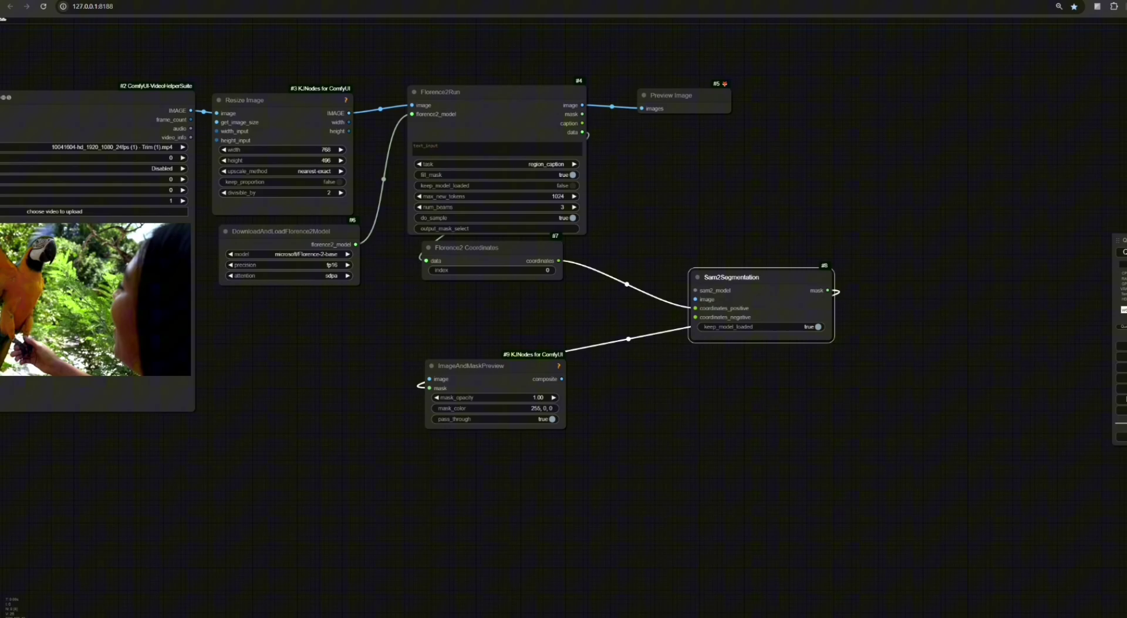
pyautogui.moveTo(567, 467); pyautogui.dragTo(606, 450)
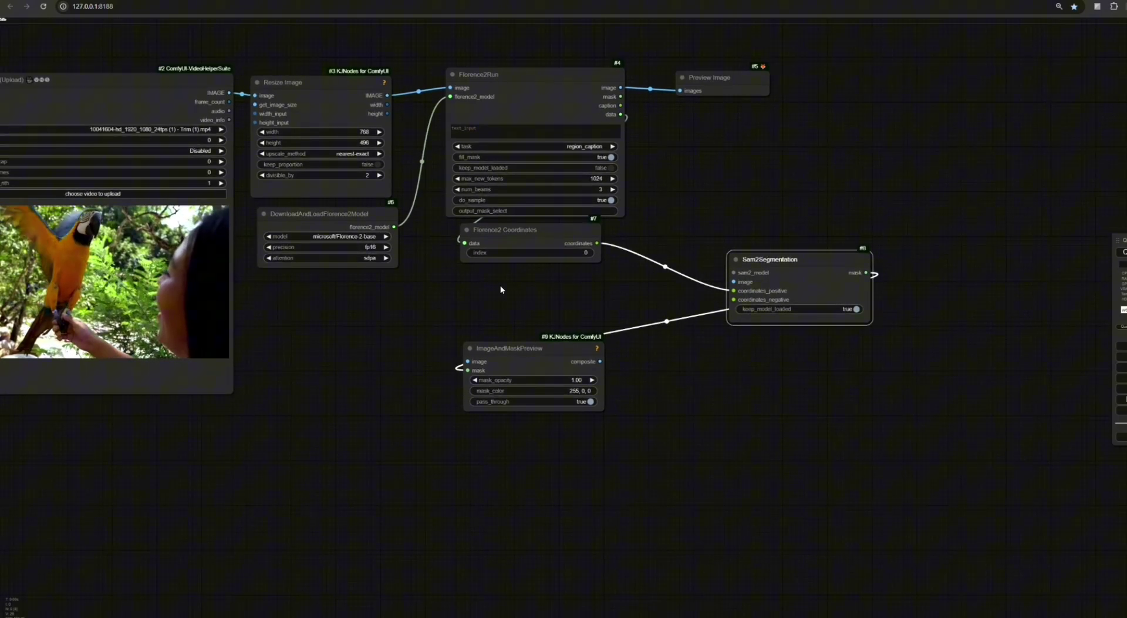
pyautogui.doubleClick(500, 287)
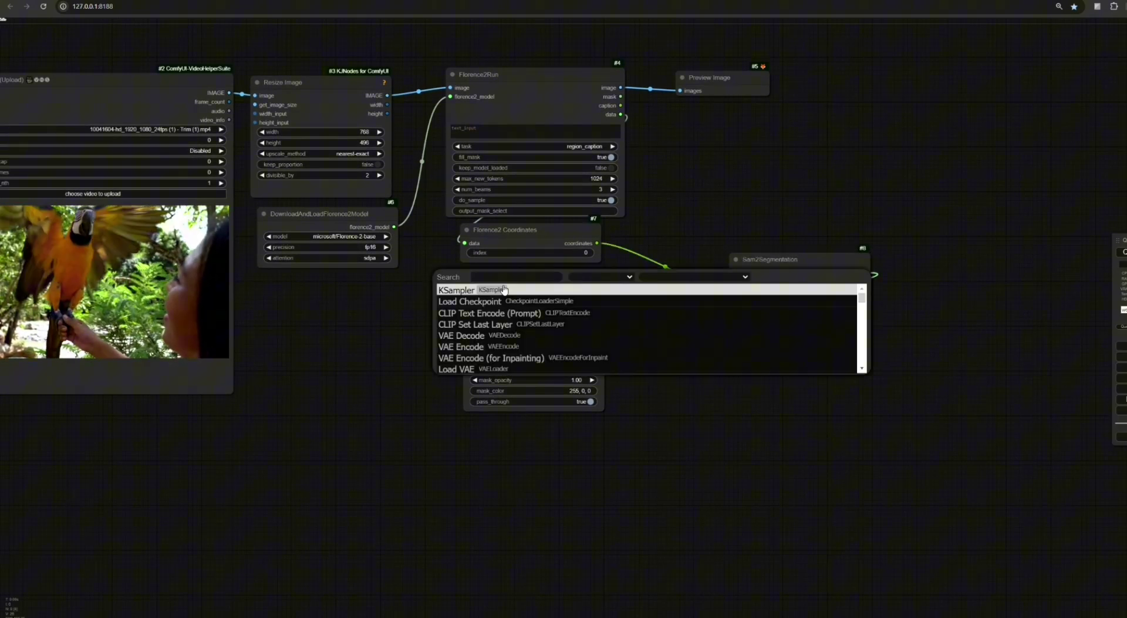
pyautogui.write('downa')
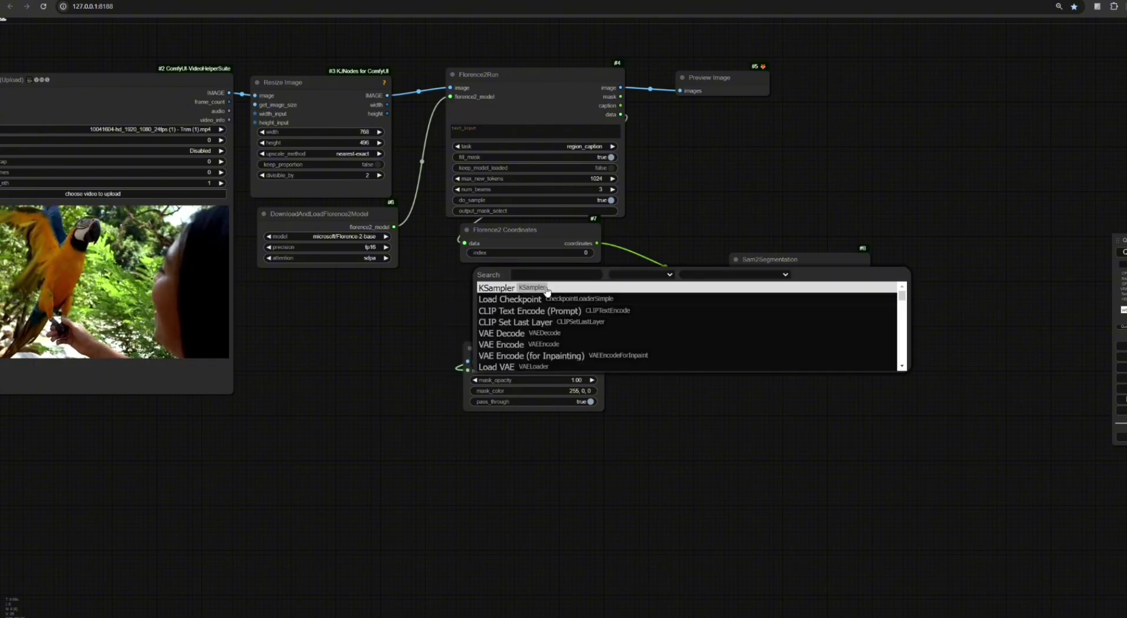
pyautogui.write('sam2')
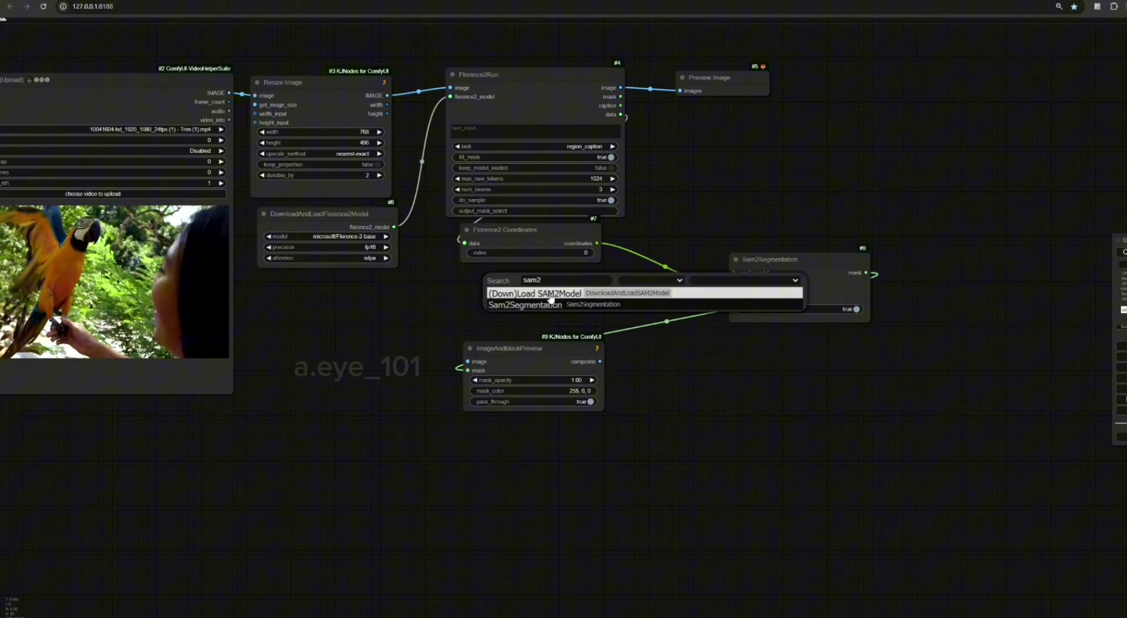
pyautogui.click(551, 294)
pyautogui.moveTo(630, 290); pyautogui.dragTo(348, 297)
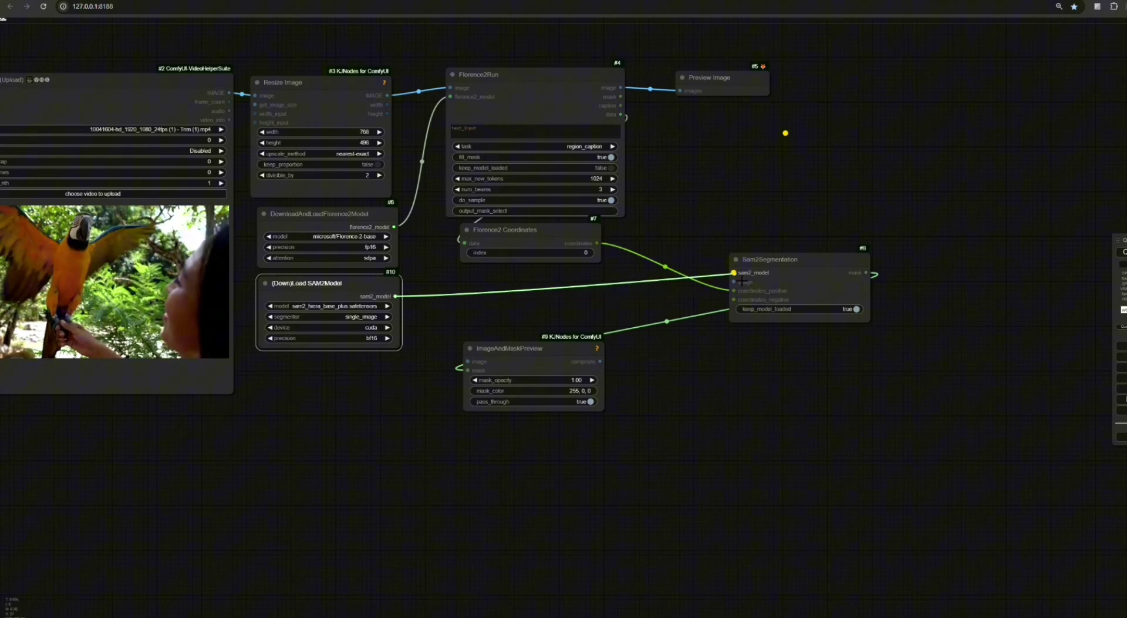
pyautogui.moveTo(742, 281); pyautogui.dragTo(474, 283)
# Add a VideoHelperSuite Video Combine node beside ImageAndMaskPreview.
pyautogui.scroll(-1, 833, 258)
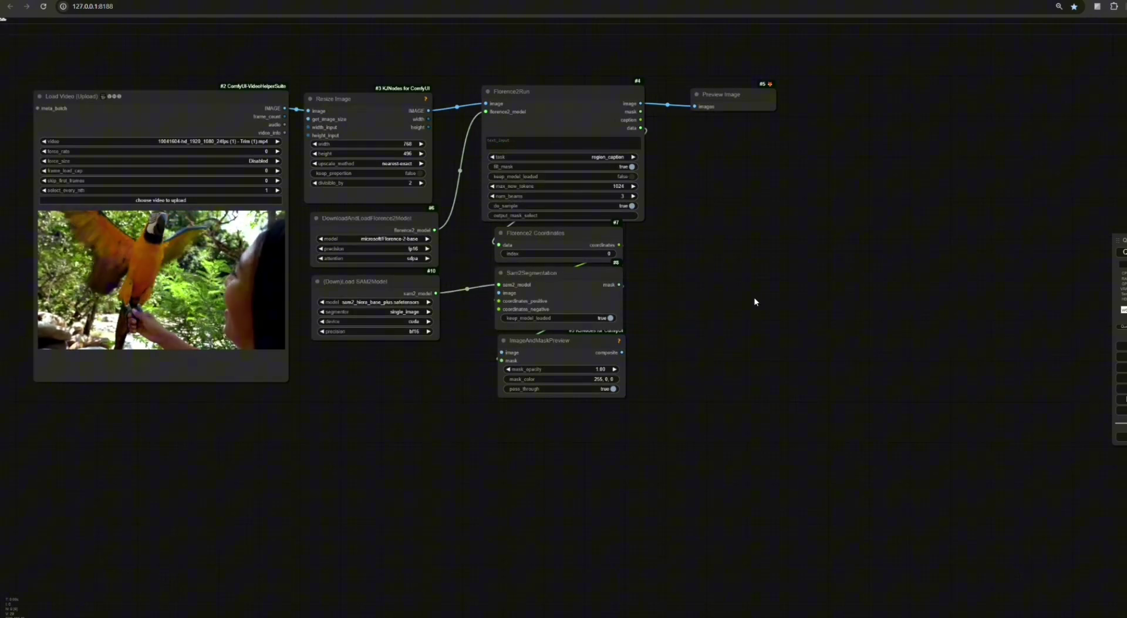
pyautogui.doubleClick(746, 347)
pyautogui.write('vhs')
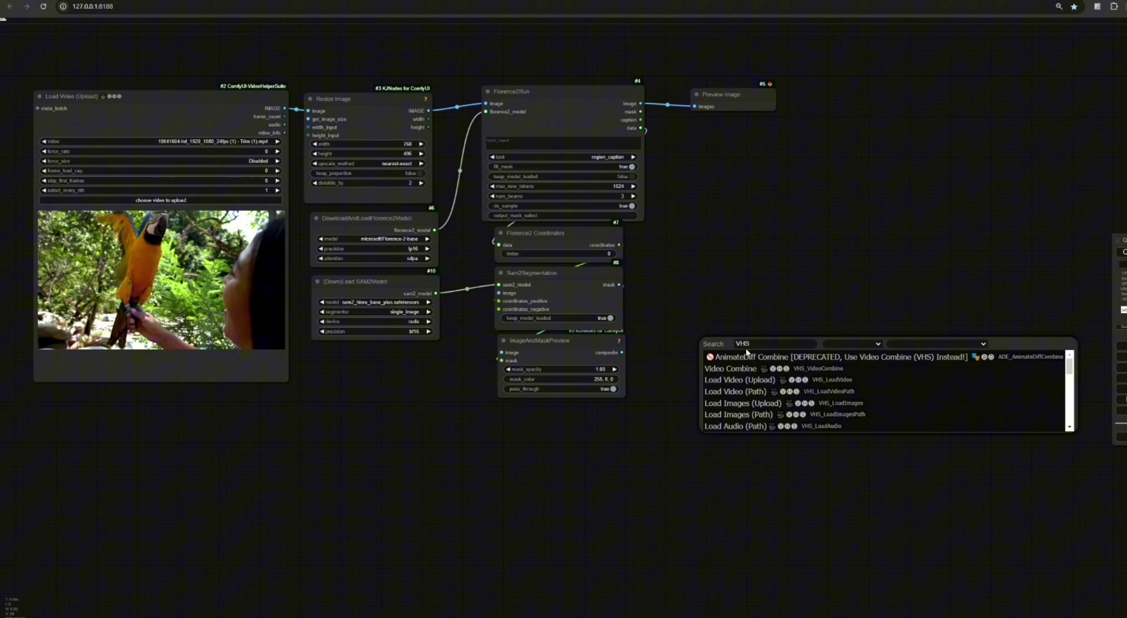
pyautogui.click(763, 368)
# Set Video Combine's filename_prefix to Seg2 and its format to video/h264-mp4.
pyautogui.scroll(4, 768, 338)
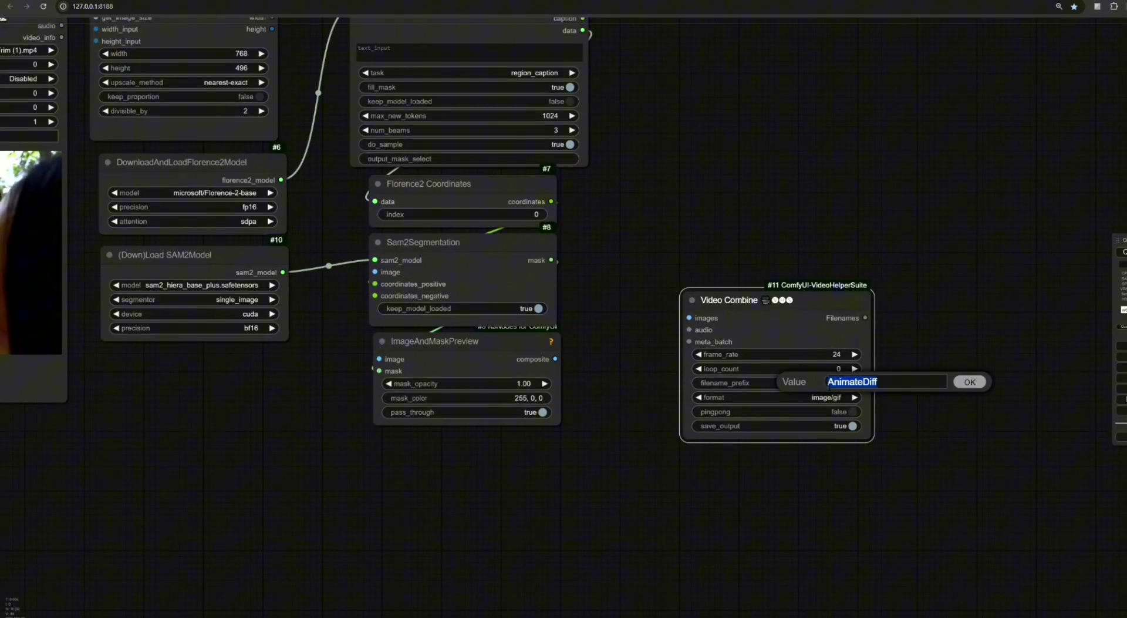
pyautogui.click(829, 387)
pyautogui.write('Seg2')
pyautogui.press('Return')
pyautogui.click(827, 397)
pyautogui.click(826, 460)
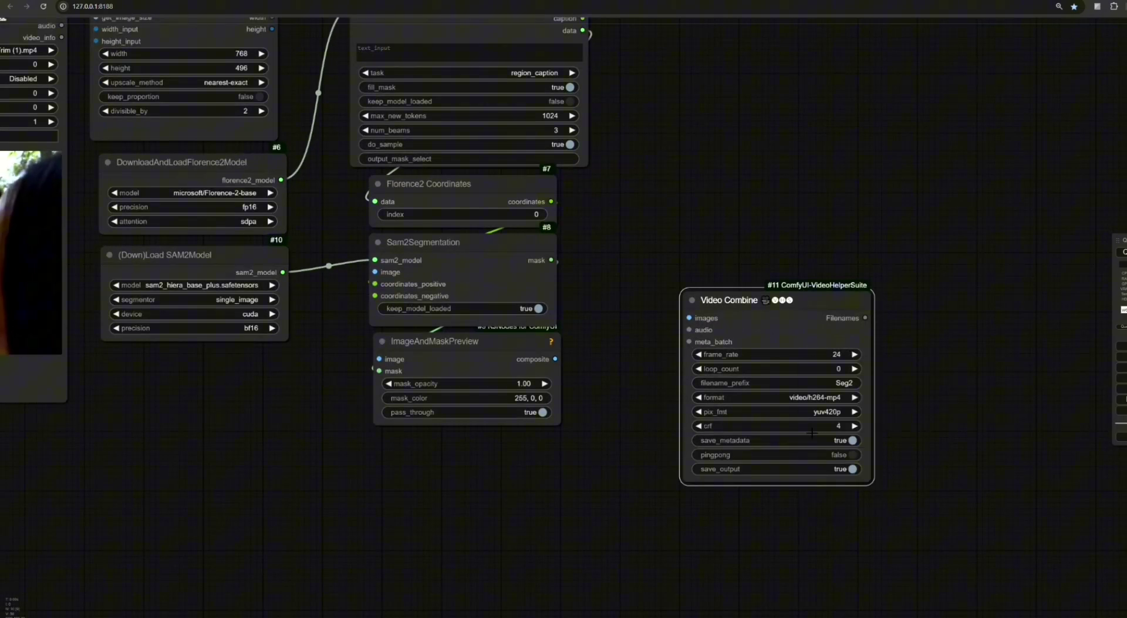
# Move Video Combine closer to ImageAndMaskPreview and connect the composite output to its images input.
pyautogui.moveTo(764, 329); pyautogui.dragTo(709, 339)
pyautogui.moveTo(555, 358); pyautogui.dragTo(634, 328)
pyautogui.click(593, 403)
pyautogui.scroll(-2, 593, 404)
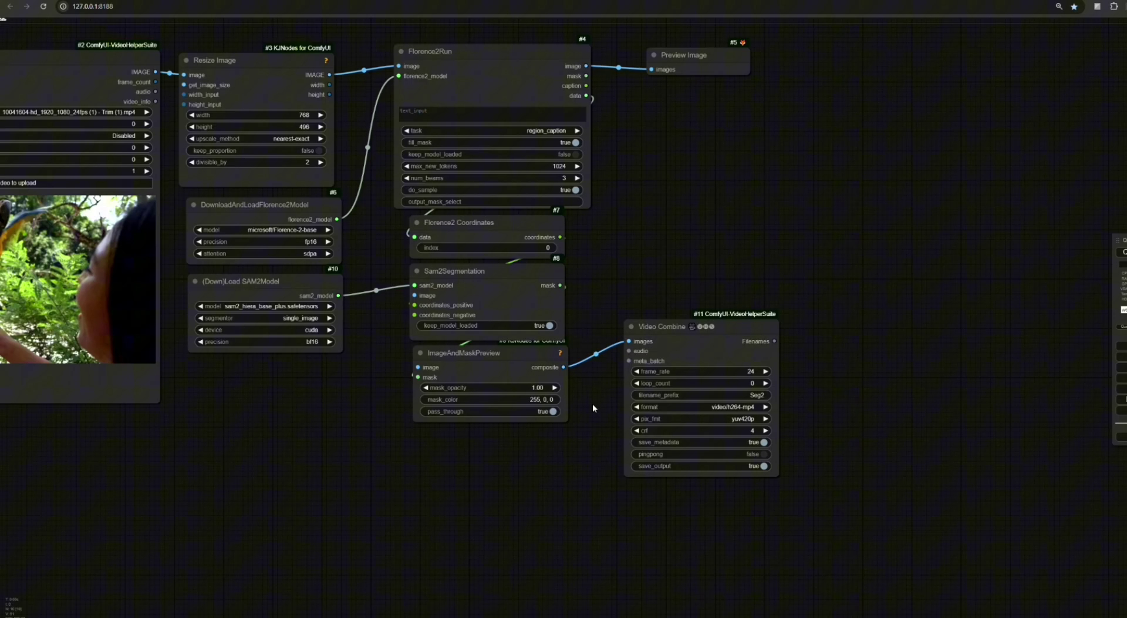
# Connect Resize Image's IMAGE output to the image inputs of ImageAndMaskPreview and Sam2Segmentation.
pyautogui.moveTo(593, 403); pyautogui.dragTo(772, 422)
pyautogui.moveTo(511, 86); pyautogui.dragTo(599, 379)
pyautogui.moveTo(924, 197); pyautogui.dragTo(849, 311)
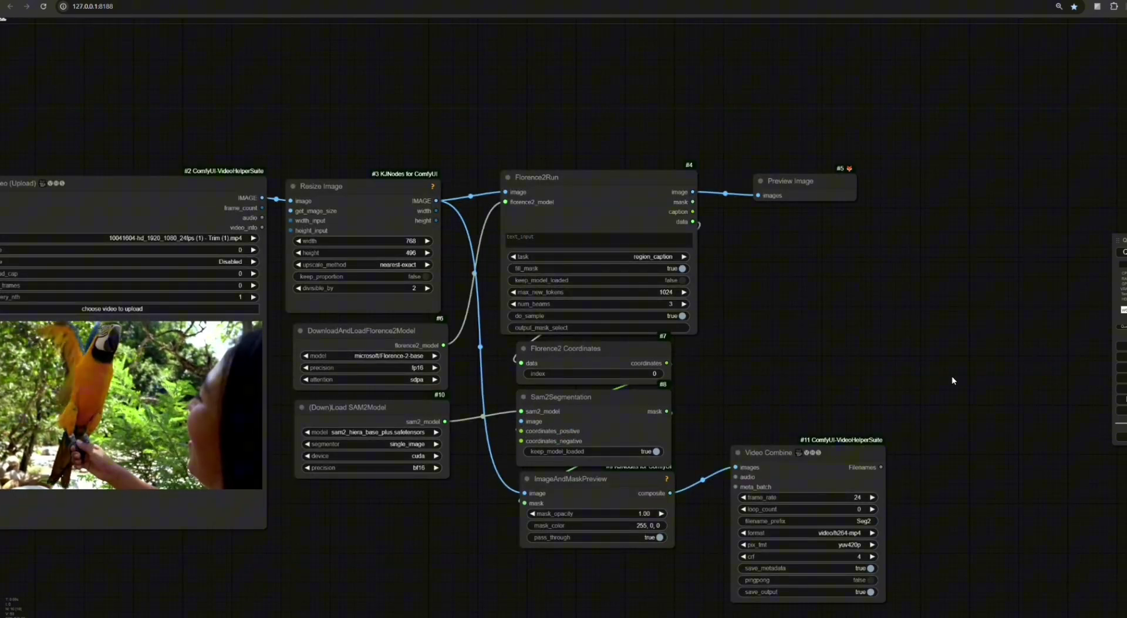
pyautogui.moveTo(763, 452); pyautogui.dragTo(664, 333)
# Tighten the layout of Florence2Run, Preview Image and Video Combine, and enter bird as Florence2Run's text input.
pyautogui.moveTo(583, 191); pyautogui.dragTo(594, 191)
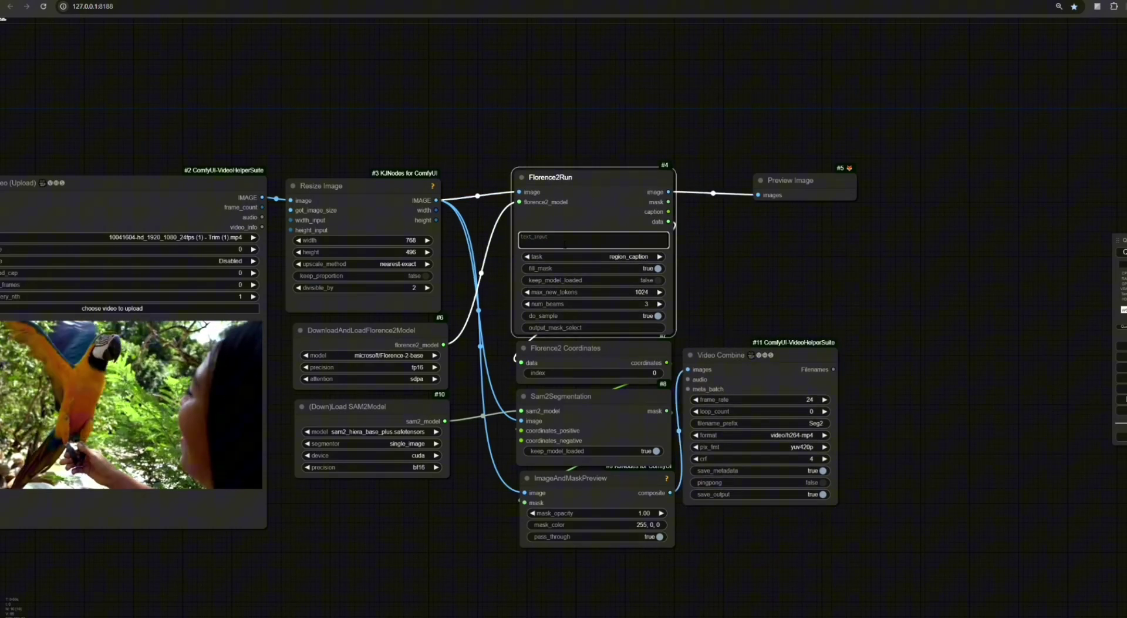
pyautogui.moveTo(805, 189); pyautogui.dragTo(734, 182)
pyautogui.moveTo(763, 356); pyautogui.dragTo(762, 377)
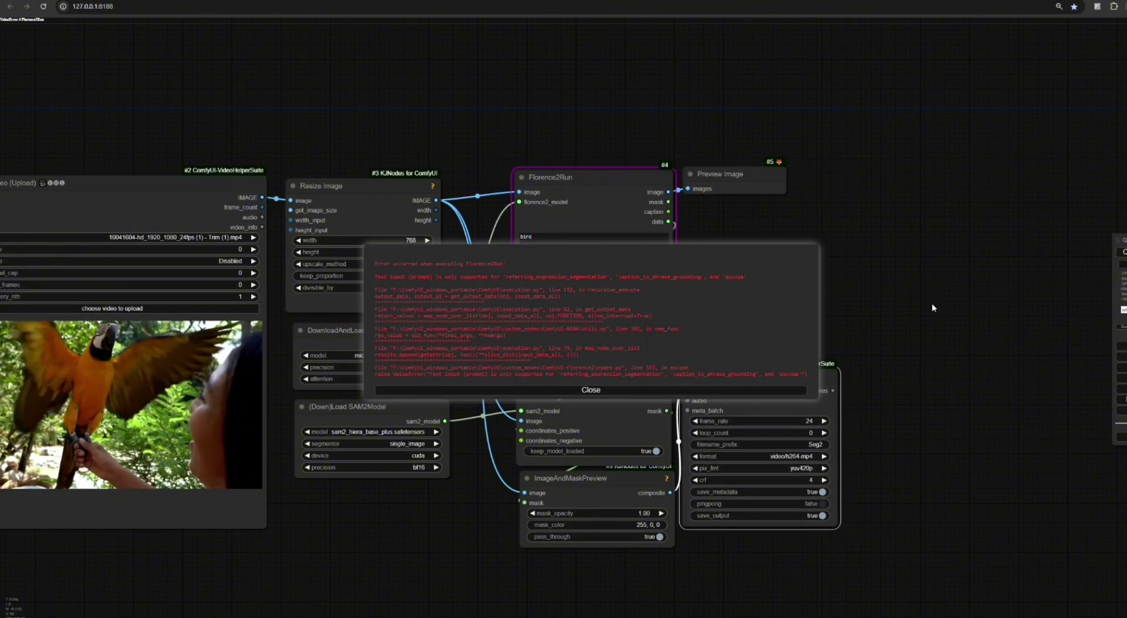
# Close the error message, set Florence2Run's task to caption_to_phrase_grounding and rerun the workflow.
pyautogui.click(597, 391)
pyautogui.click(621, 259)
pyautogui.click(645, 320)
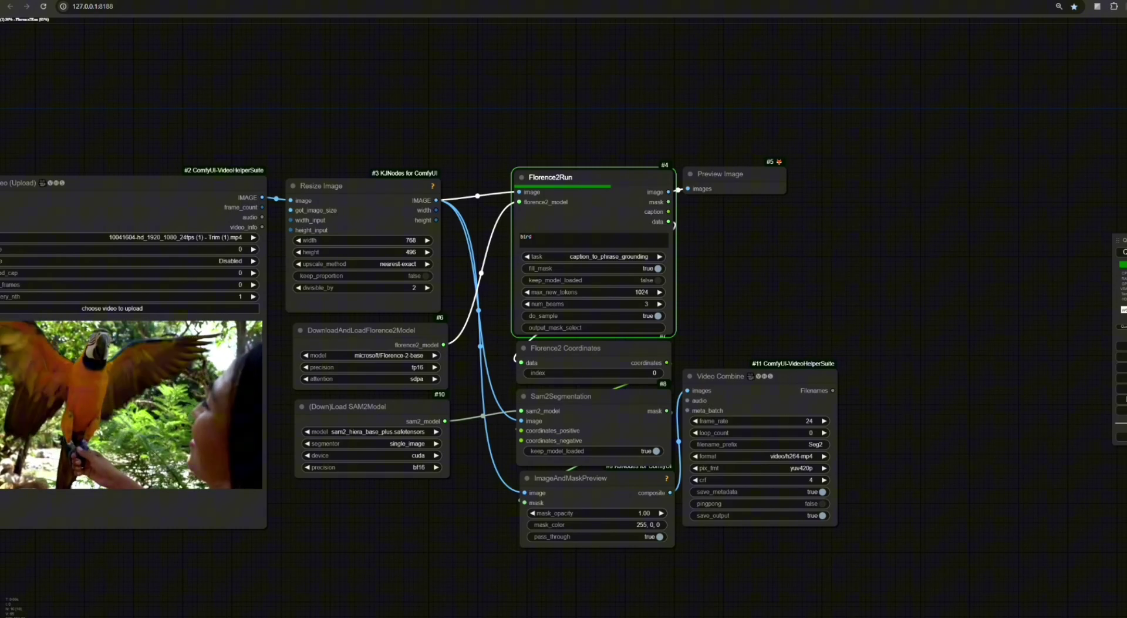
pyautogui.scroll(-1, 897, 262)
pyautogui.moveTo(808, 271); pyautogui.dragTo(881, 246)
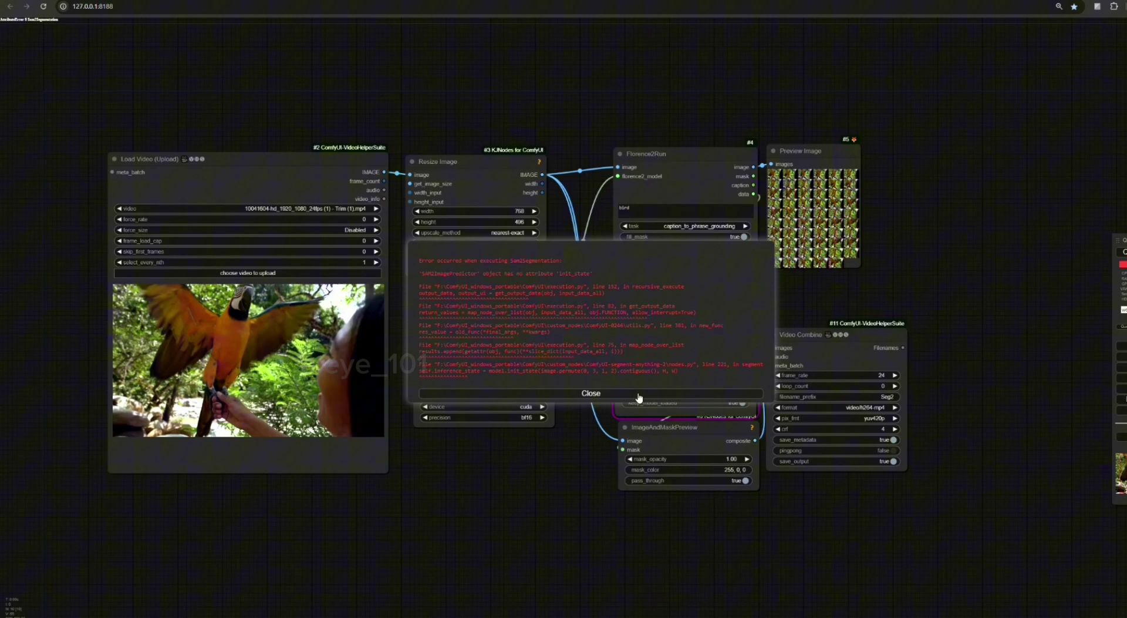
# Dismiss the Sam2Segmentation error and move ImageAndMaskPreview slightly further below Sam2Segmentation.
pyautogui.click(588, 393)
pyautogui.scroll(5, 717, 404)
pyautogui.moveTo(680, 329)
pyautogui.mouseDown()
pyautogui.moveTo(1008, 236)
pyautogui.moveTo(734, 346)
pyautogui.moveTo(687, 335)
pyautogui.mouseUp()
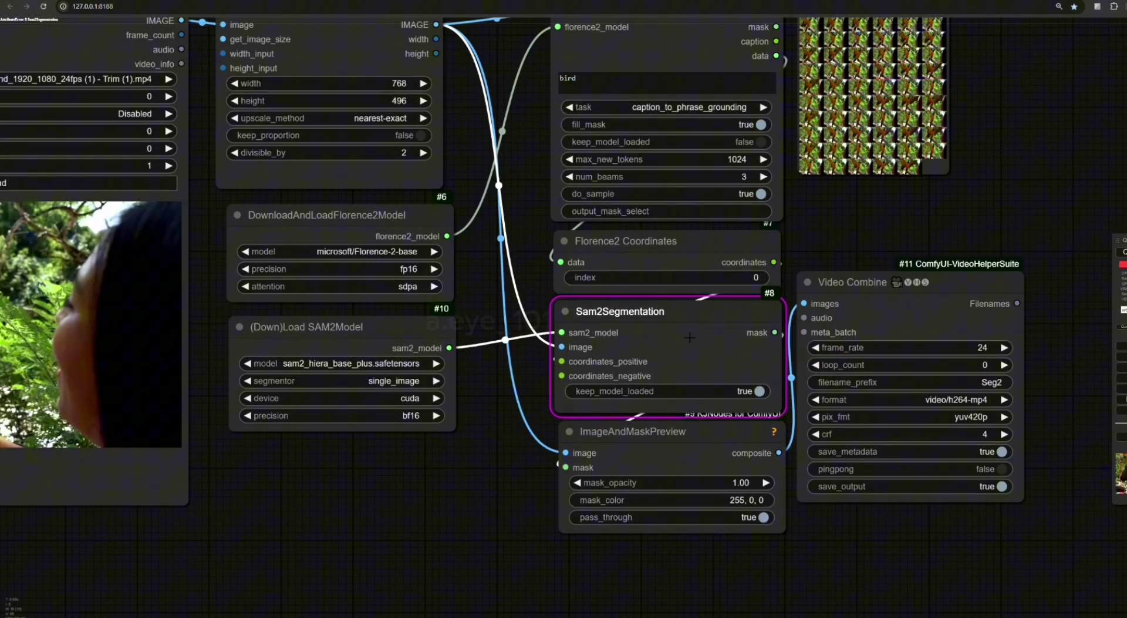
pyautogui.scroll(-4, 690, 338)
pyautogui.click(699, 432)
pyautogui.moveTo(699, 433); pyautogui.dragTo(697, 432)
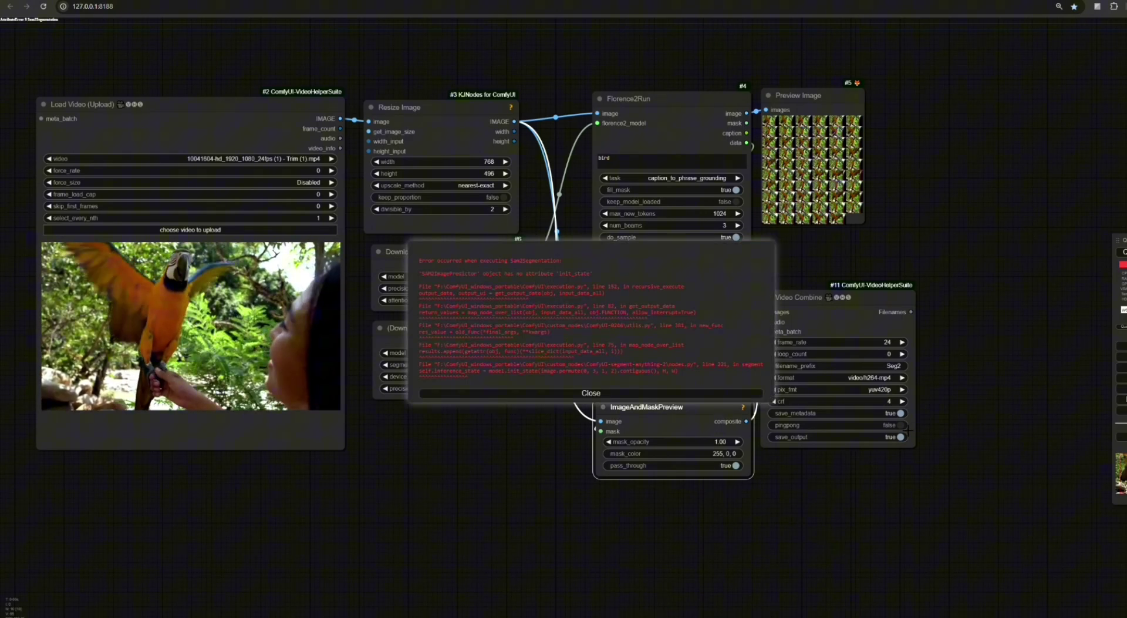
pyautogui.click(591, 393)
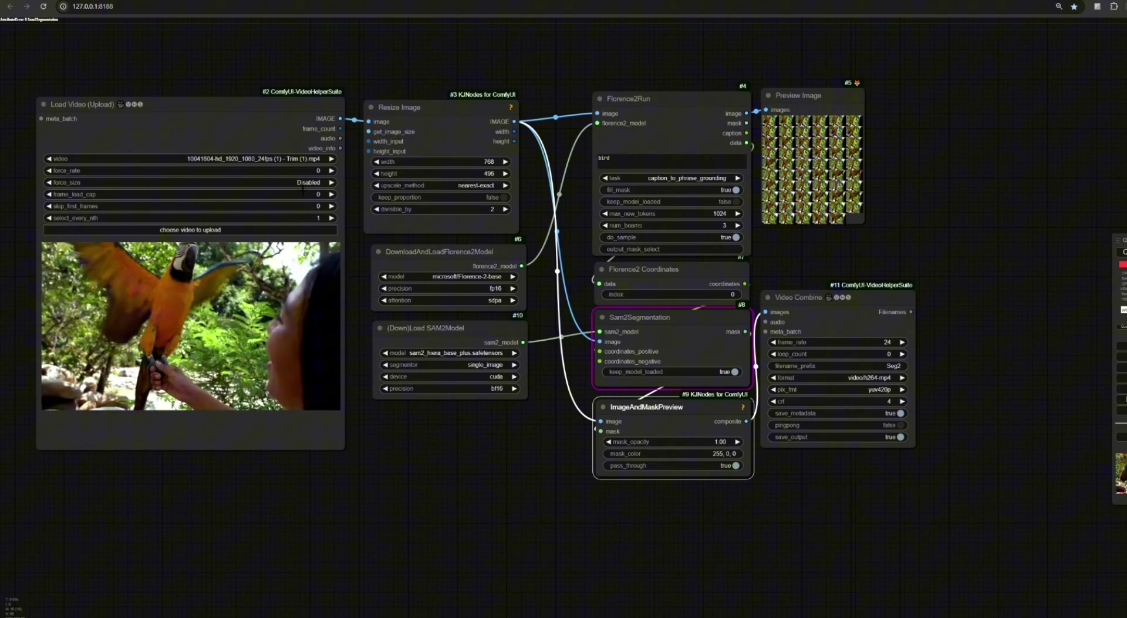
# Set the Florence2 loader to microsoft/Florence-2-large-ft with fp32 precision, and the SAM2 loader's segmentor to video.
pyautogui.click(467, 276)
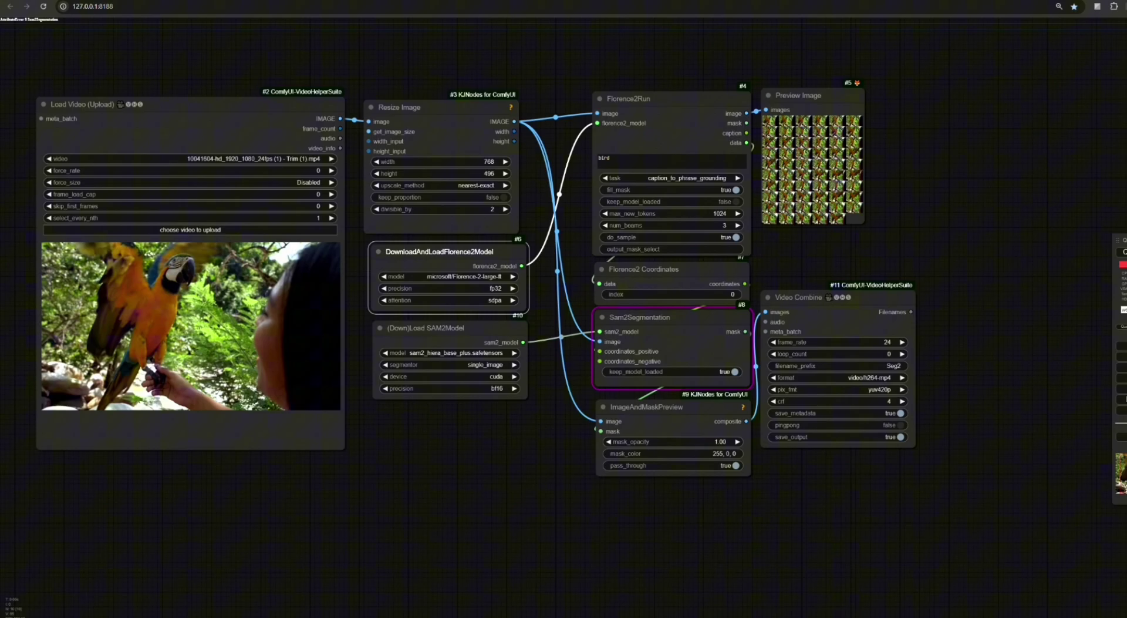
pyautogui.click(473, 357)
pyautogui.scroll(4, 476, 361)
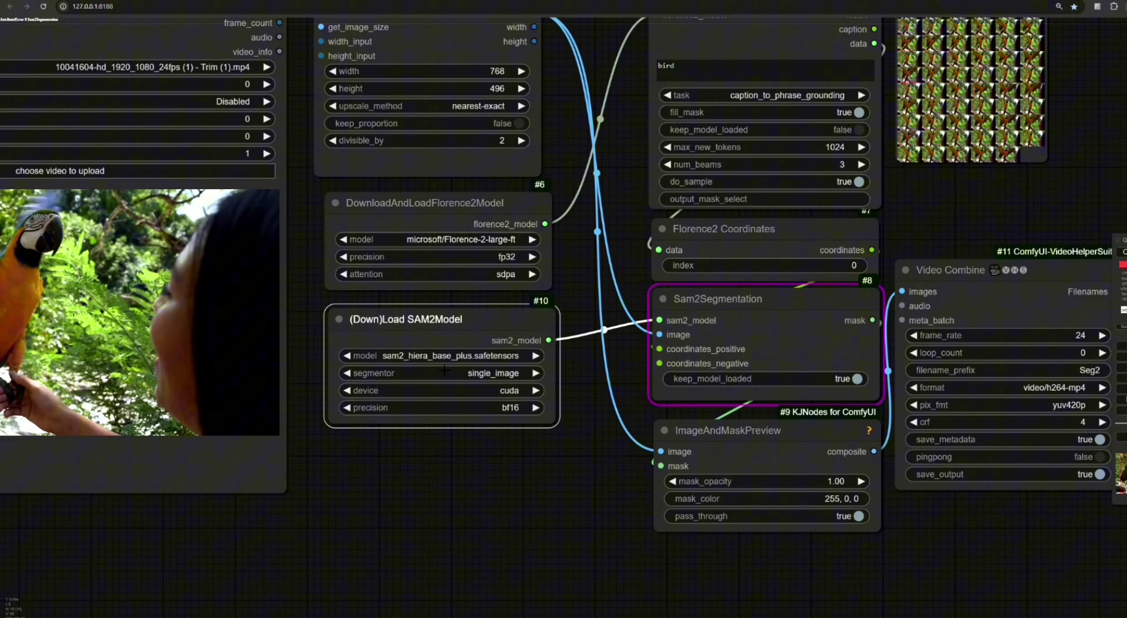
pyautogui.click(497, 386)
# Queue the workflow to generate the masked bird video.
pyautogui.moveTo(590, 493); pyautogui.dragTo(425, 496)
pyautogui.scroll(-3, 429, 496)
pyautogui.click(1121, 252)
pyautogui.moveTo(870, 264); pyautogui.dragTo(939, 289)
pyautogui.scroll(-1, 957, 316)
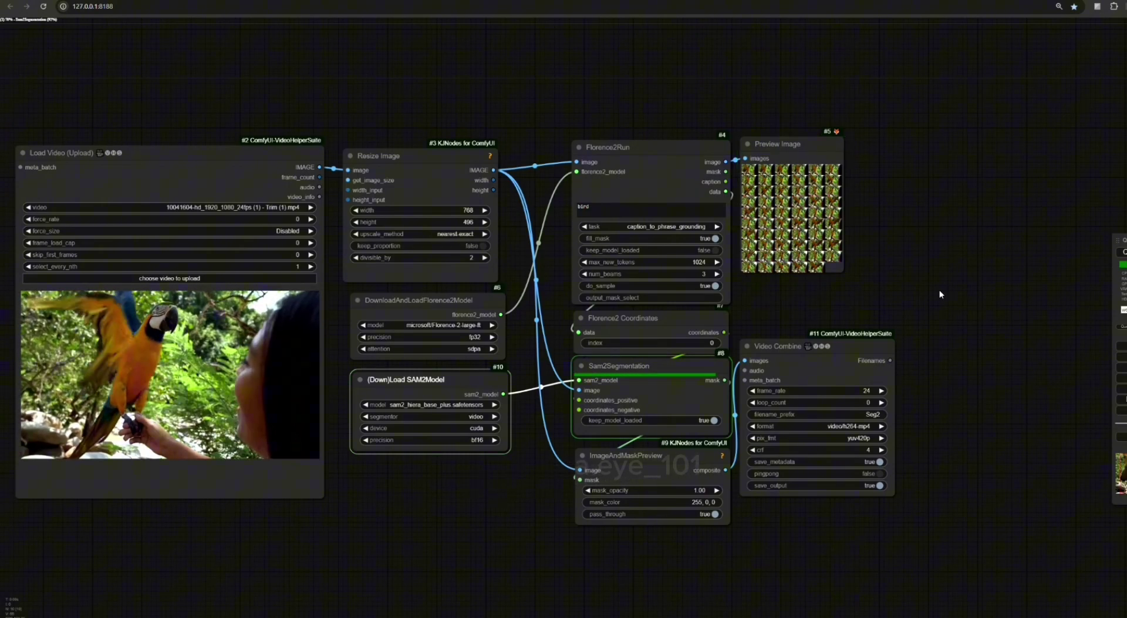
# Move Video Combine up over the other nodes and enlarge it to preview the segmented video.
pyautogui.moveTo(861, 361); pyautogui.dragTo(546, 65)
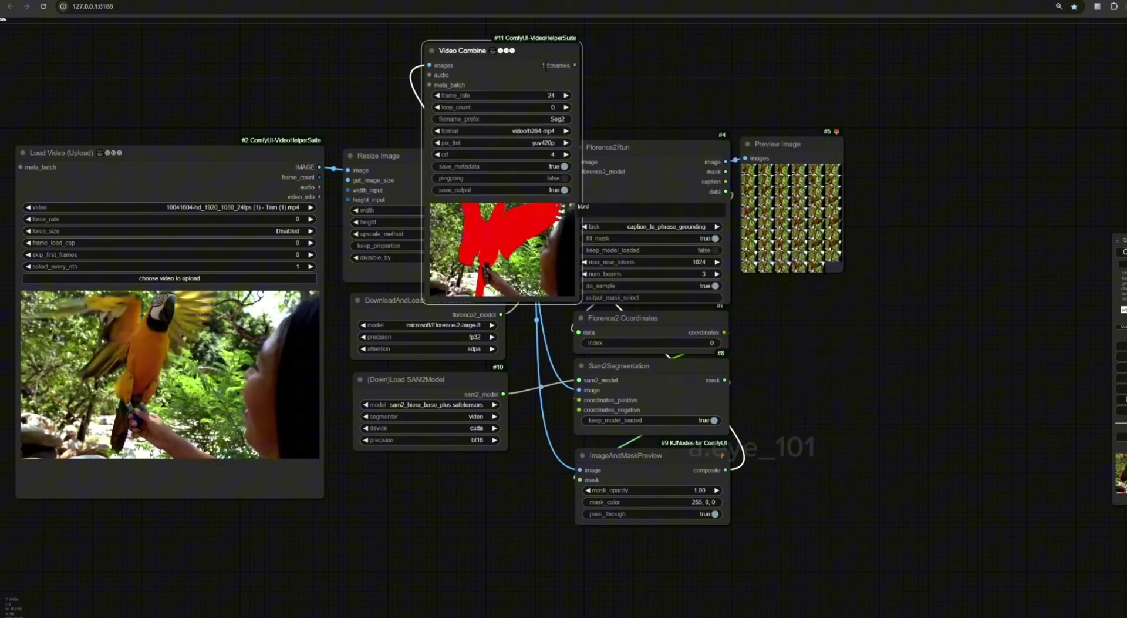
pyautogui.moveTo(580, 302); pyautogui.dragTo(660, 268)
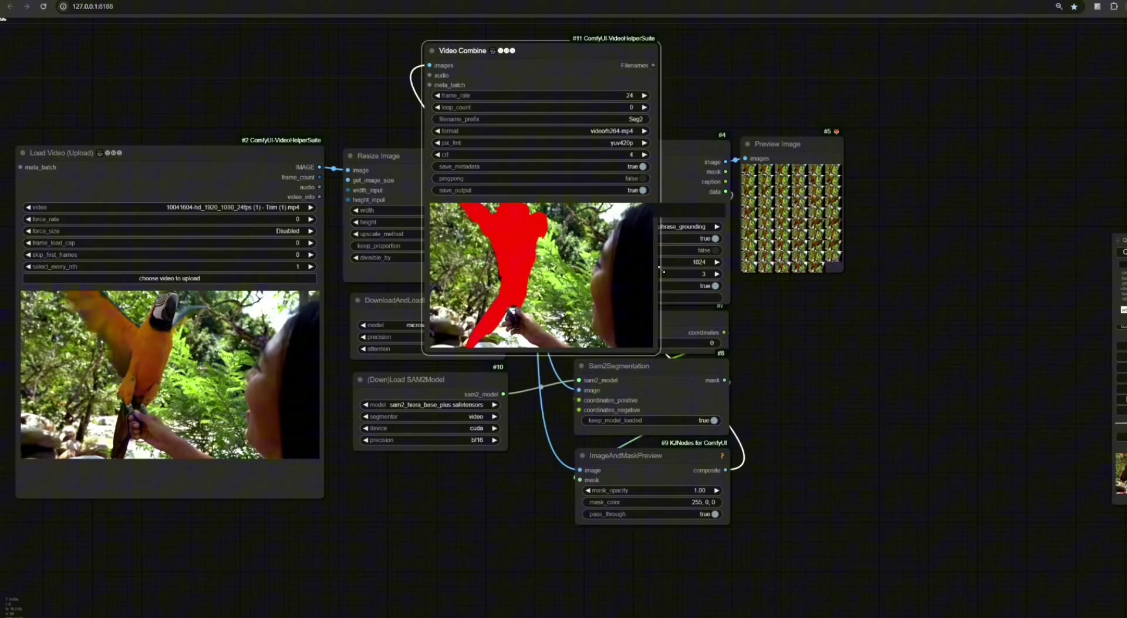
# Move Video Combine beside ImageAndMaskPreview and place Sam2Segmentation below the SAM2 model loader.
pyautogui.moveTo(546, 51); pyautogui.dragTo(880, 321)
pyautogui.moveTo(641, 538); pyautogui.dragTo(515, 420)
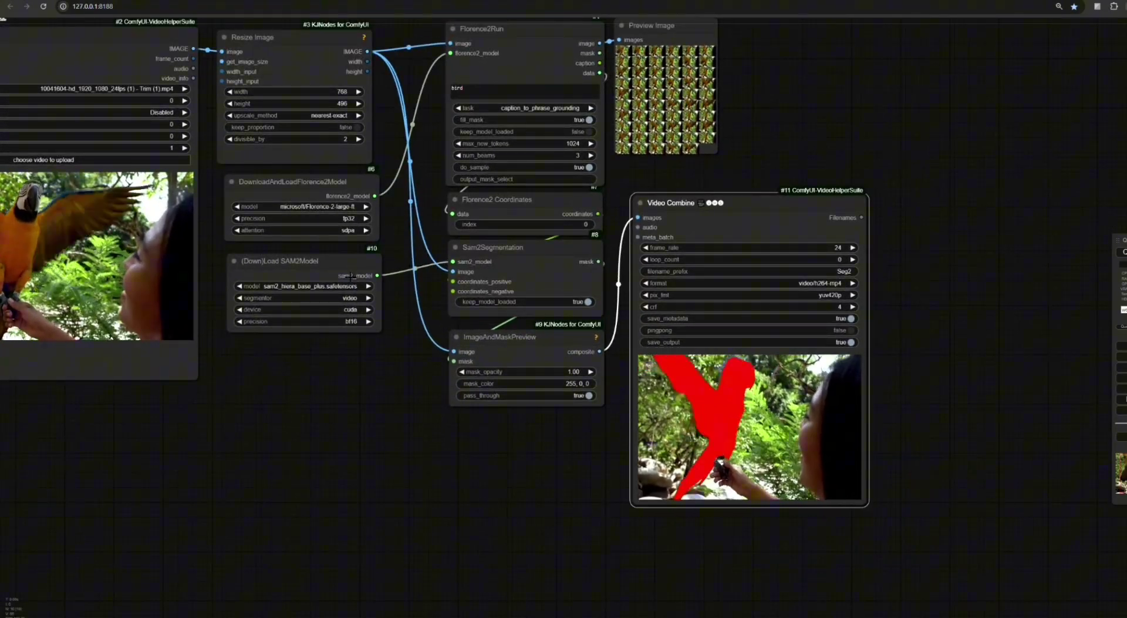
pyautogui.moveTo(499, 247); pyautogui.dragTo(304, 356)
# Add a Convert Mask to Image node below ImageAndMaskPreview and feed it the Sam2Segmentation mask.
pyautogui.doubleClick(474, 467)
pyautogui.write('cove')
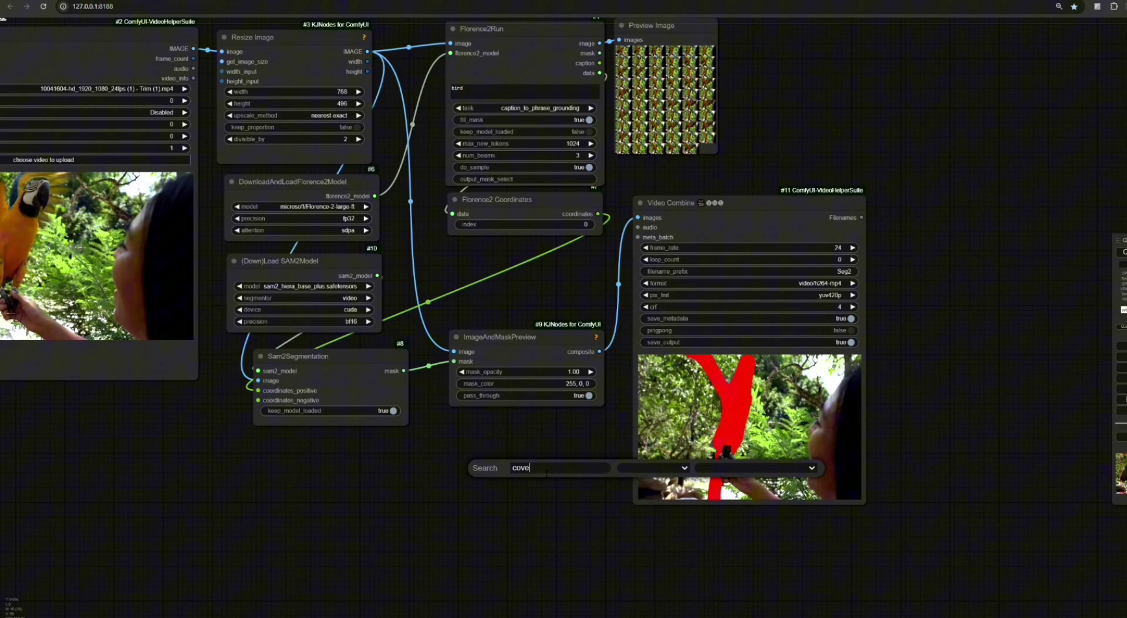
pyautogui.click(569, 472)
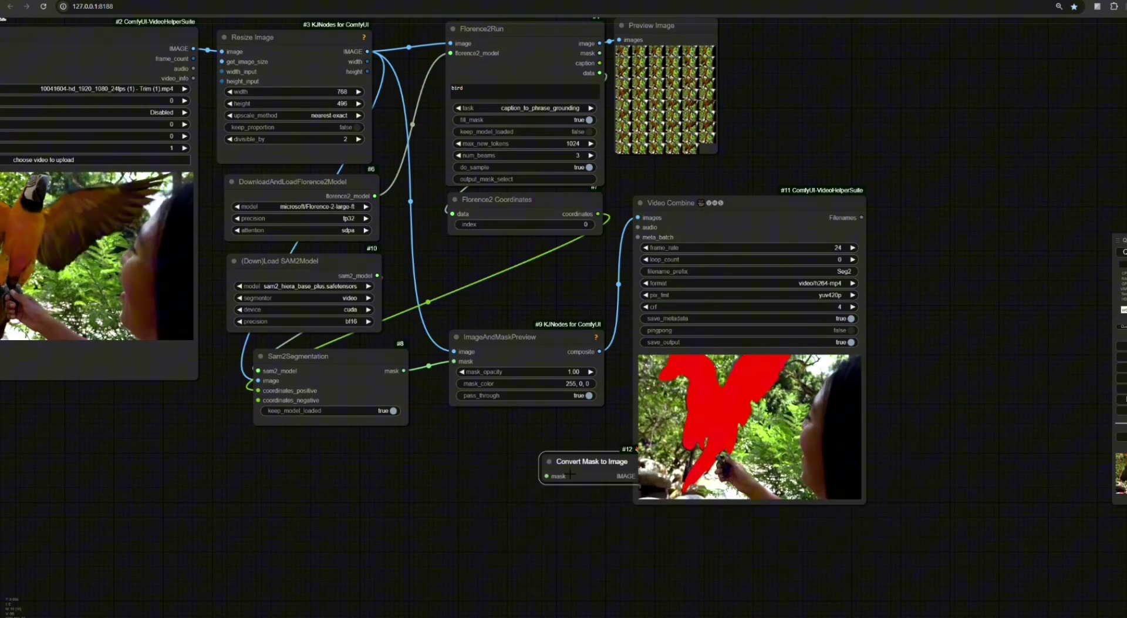
pyautogui.moveTo(570, 474); pyautogui.dragTo(490, 439)
pyautogui.moveTo(403, 371); pyautogui.dragTo(465, 441)
# Move Video Combine further up and away from ImageAndMaskPreview, and paste a copy of it below.
pyautogui.moveTo(792, 205); pyautogui.dragTo(941, 109)
pyautogui.hotkey('ctrl', 'c')
pyautogui.hotkey('ctrl', 'v')
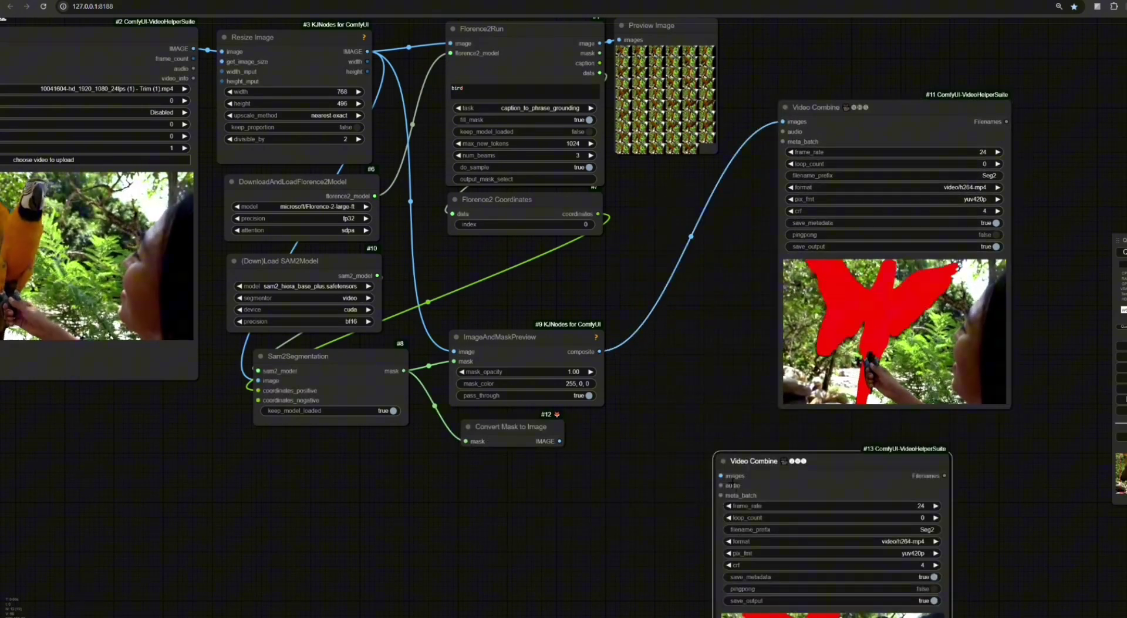
# Connect the Convert Mask to Image output to the copied Video Combine's images input and queue the workflow.
pyautogui.moveTo(721, 475); pyautogui.dragTo(560, 440)
pyautogui.moveTo(596, 504); pyautogui.dragTo(583, 302)
pyautogui.hotkey('ctrl', 'Return')
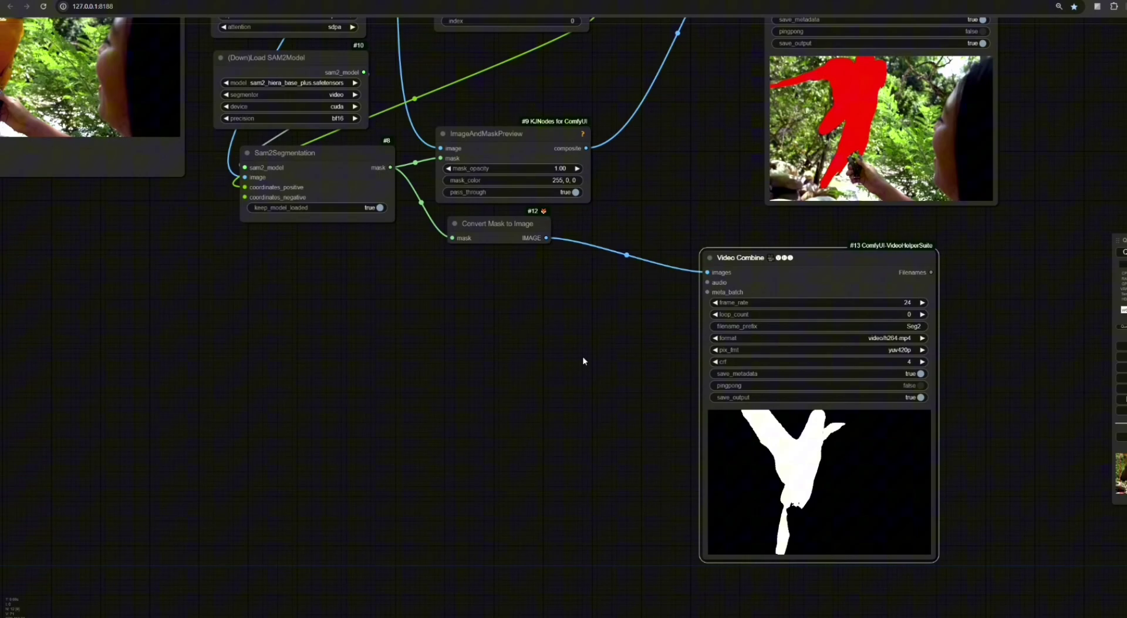
# Align Resize Image, the Florence2 loader, the SAM2 loader and Sam2Segmentation into a tight column beside Load Video.
pyautogui.scroll(-4, 583, 356)
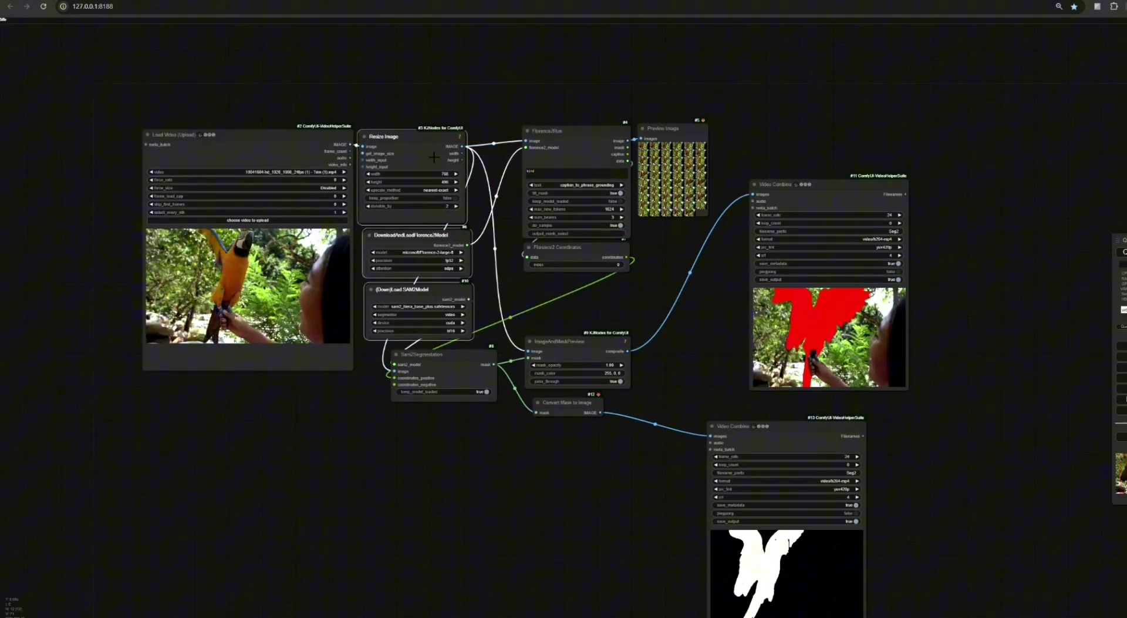
pyautogui.moveTo(434, 157); pyautogui.dragTo(432, 156)
pyautogui.moveTo(432, 236); pyautogui.dragTo(424, 231)
pyautogui.moveTo(432, 291); pyautogui.dragTo(423, 281)
pyautogui.moveTo(446, 361); pyautogui.dragTo(420, 345)
# Stack Florence2Run, Florence2 Coordinates, ImageAndMaskPreview and Convert Mask to Image in a compact column beside the model loaders.
pyautogui.scroll(3, 583, 310)
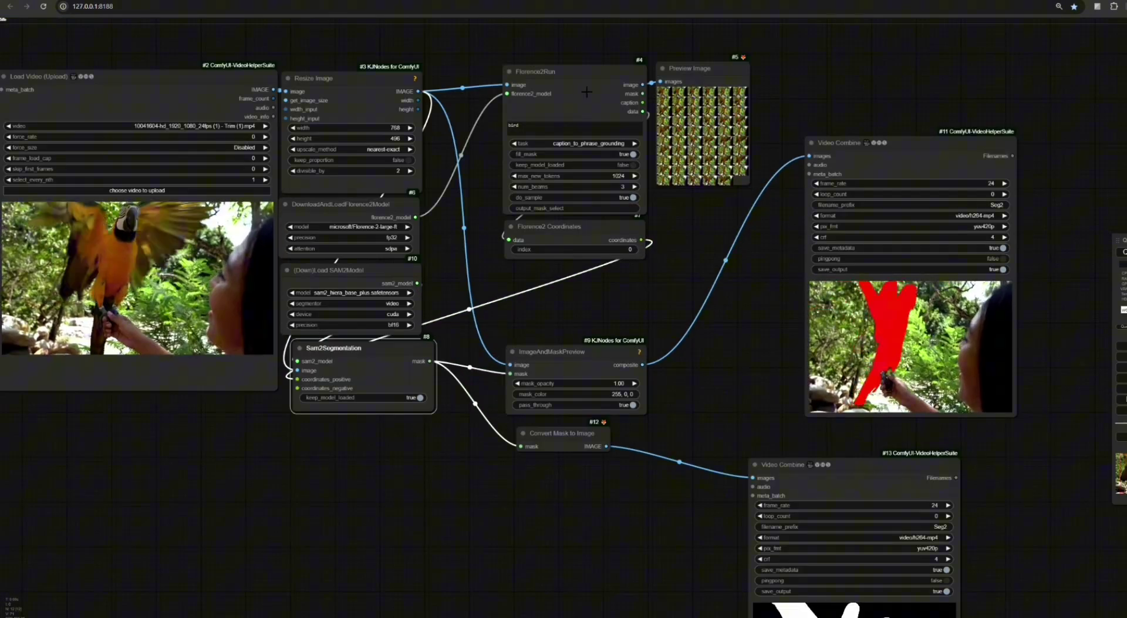
pyautogui.moveTo(586, 92); pyautogui.dragTo(512, 97)
pyautogui.moveTo(561, 227); pyautogui.dragTo(482, 232)
pyautogui.moveTo(592, 379); pyautogui.dragTo(517, 308)
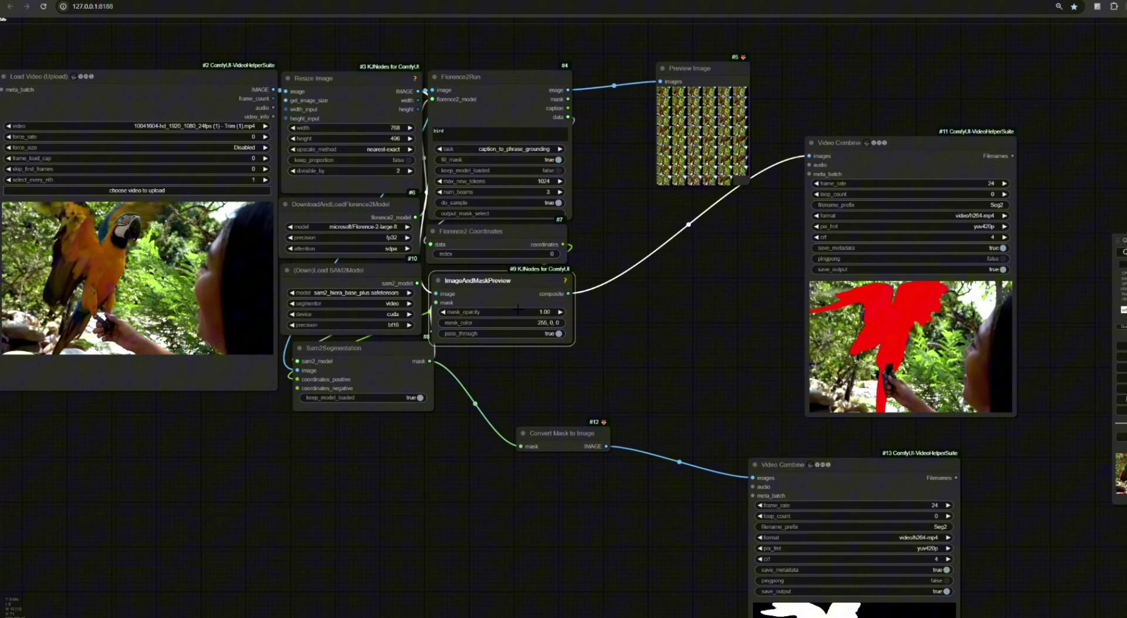
pyautogui.moveTo(399, 348); pyautogui.dragTo(387, 347)
pyautogui.moveTo(576, 433); pyautogui.dragTo(508, 367)
# Move Preview Image next to Florence2Run and arrange the two Video Combine nodes side by side below it.
pyautogui.moveTo(728, 73); pyautogui.dragTo(653, 77)
pyautogui.moveTo(846, 143); pyautogui.dragTo(620, 207)
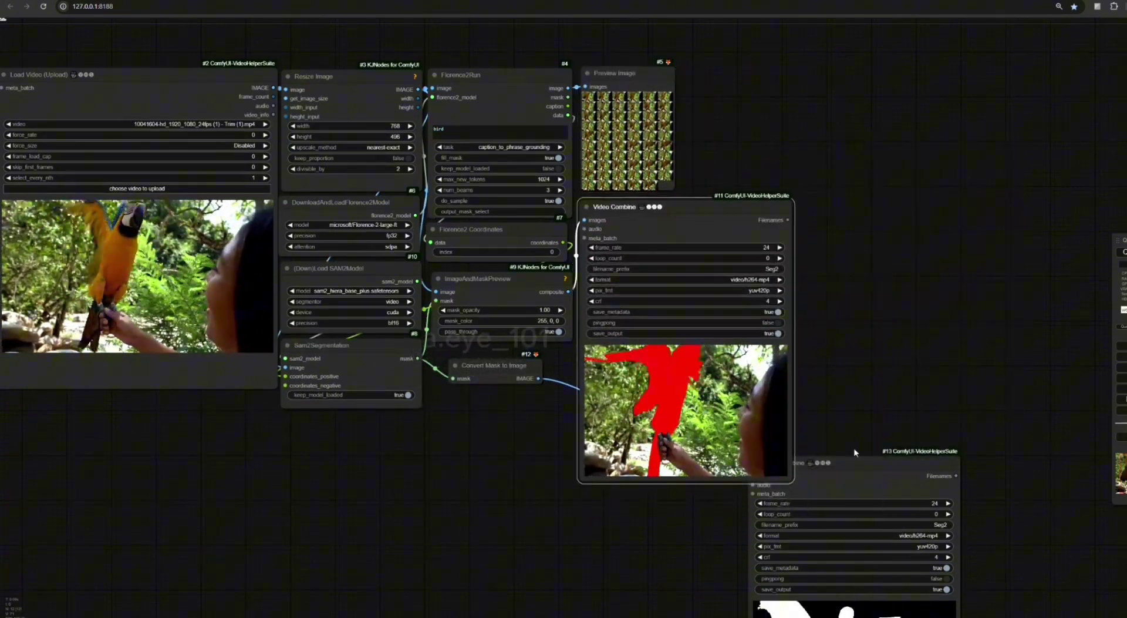
pyautogui.moveTo(855, 452); pyautogui.dragTo(898, 190)
pyautogui.moveTo(752, 85); pyautogui.dragTo(783, 134)
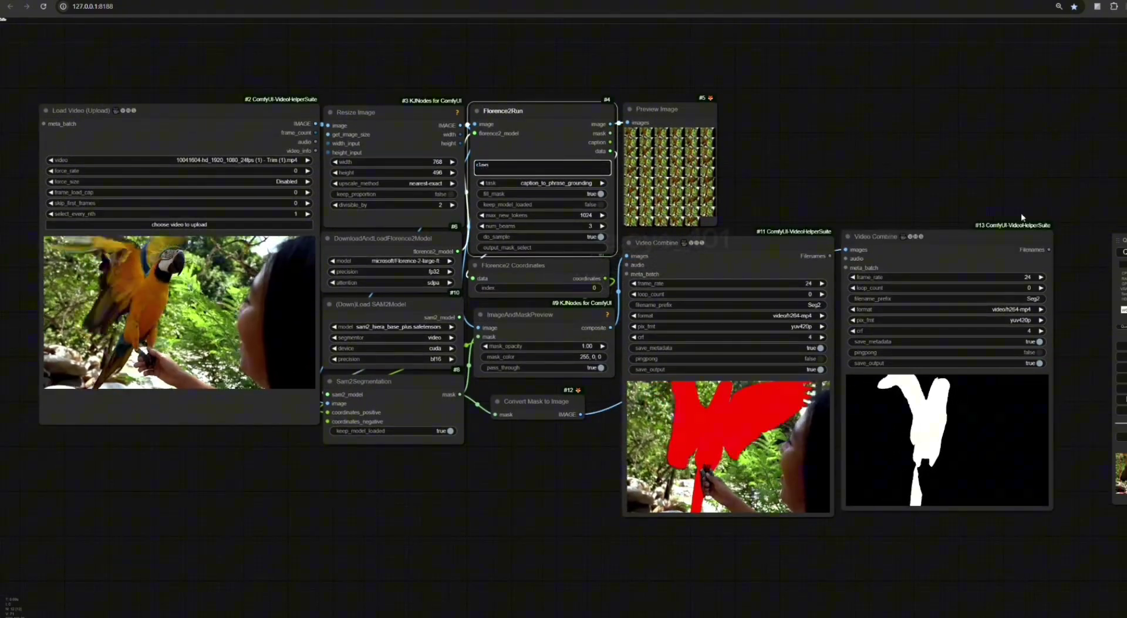
# Enlarge Preview Image to step through its bird detection frames, and return it to a compact thumbnail grid.
pyautogui.scroll(2, 877, 140)
pyautogui.click(616, 130)
pyautogui.moveTo(681, 242); pyautogui.dragTo(943, 404)
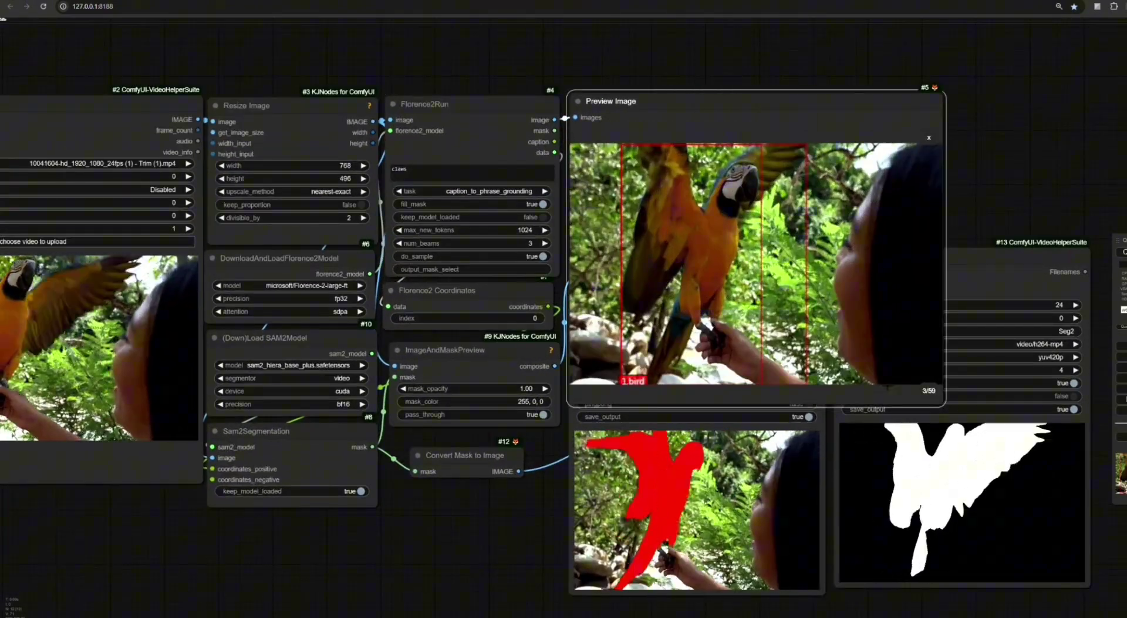
pyautogui.click(928, 390)
pyautogui.click(928, 390)
pyautogui.click(928, 390)
pyautogui.click(928, 390)
pyautogui.click(928, 391)
pyautogui.click(929, 138)
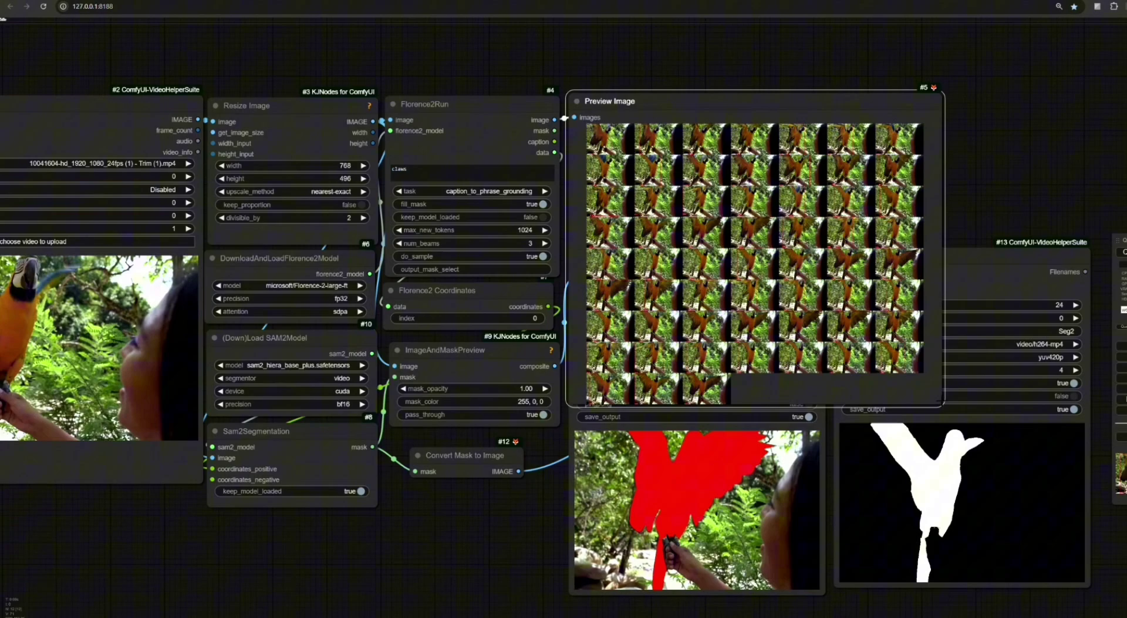
pyautogui.moveTo(942, 403); pyautogui.dragTo(834, 242)
# Queue the workflow with the Florence2Run prompt "claws" and examine the masked video up close.
pyautogui.hotkey('ctrl', 'Return')
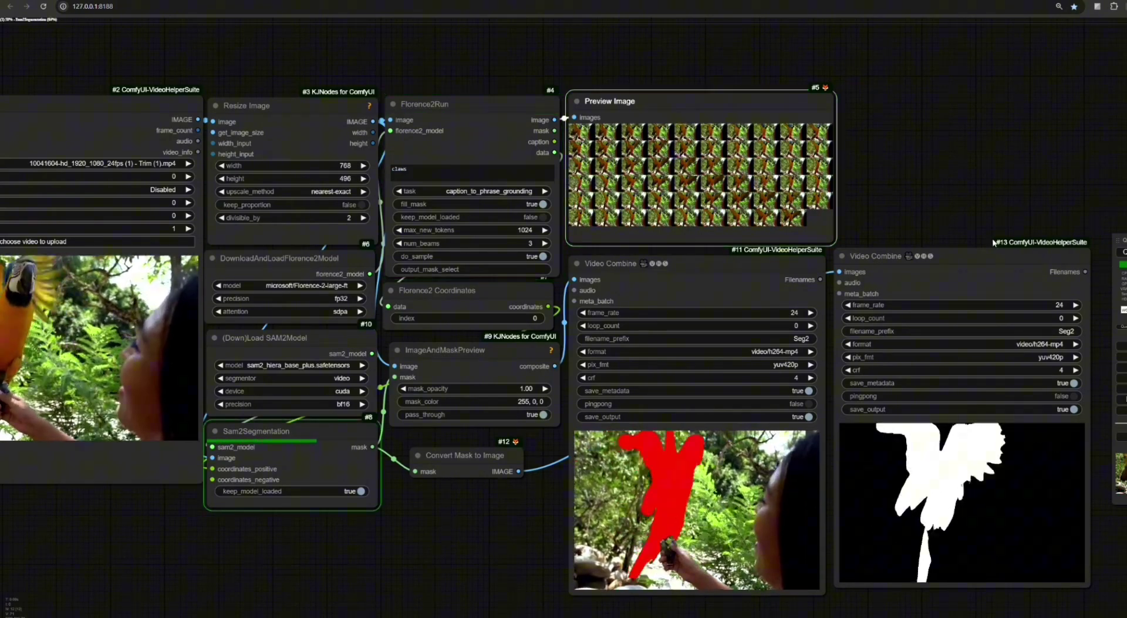
pyautogui.scroll(10, 656, 484)
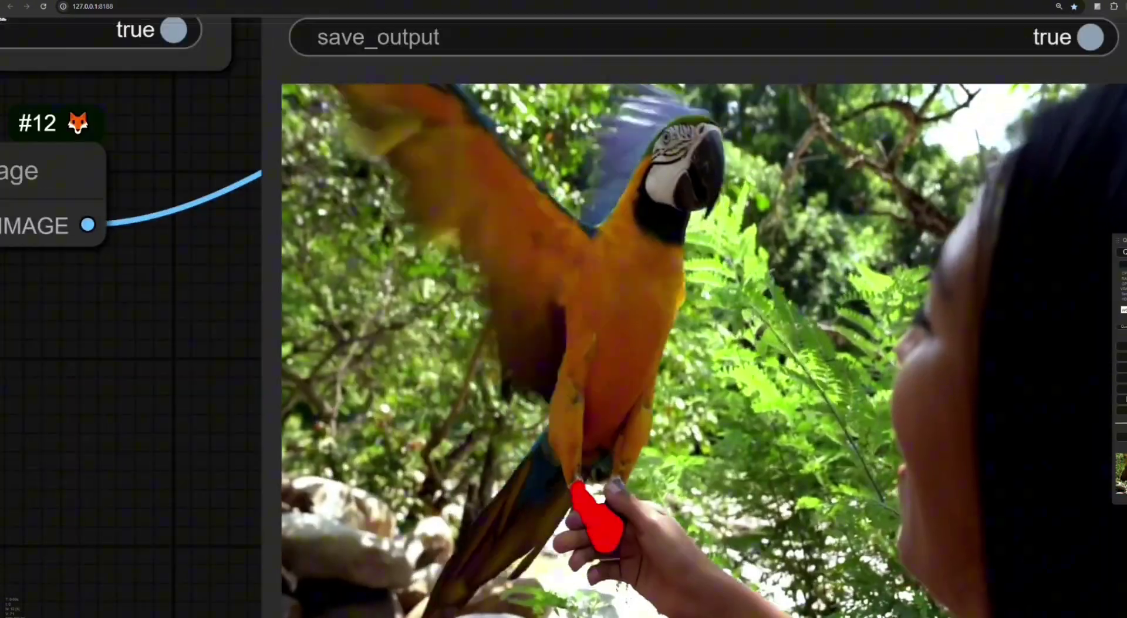
pyautogui.scroll(-10, 656, 484)
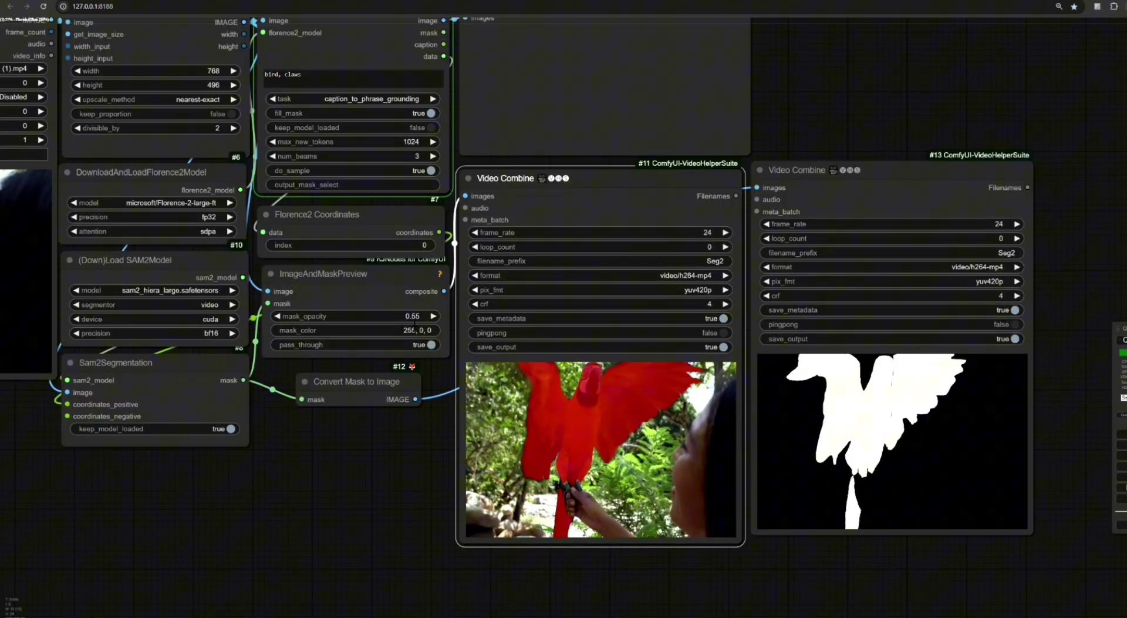
# Lower the ImageAndMaskPreview mask_opacity to 0.51 and return it to 0.55.
pyautogui.moveTo(385, 322)
pyautogui.mouseDown()
pyautogui.moveTo(400, 324)
pyautogui.moveTo(378, 323)
pyautogui.mouseUp()
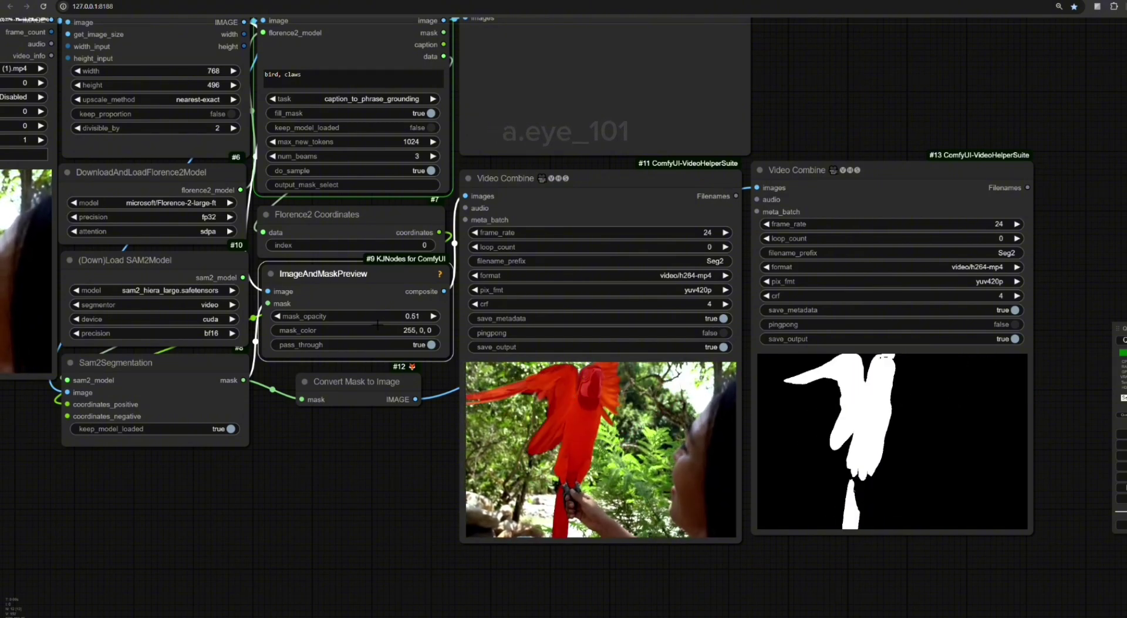
pyautogui.click(435, 318)
pyautogui.moveTo(337, 493); pyautogui.dragTo(429, 506)
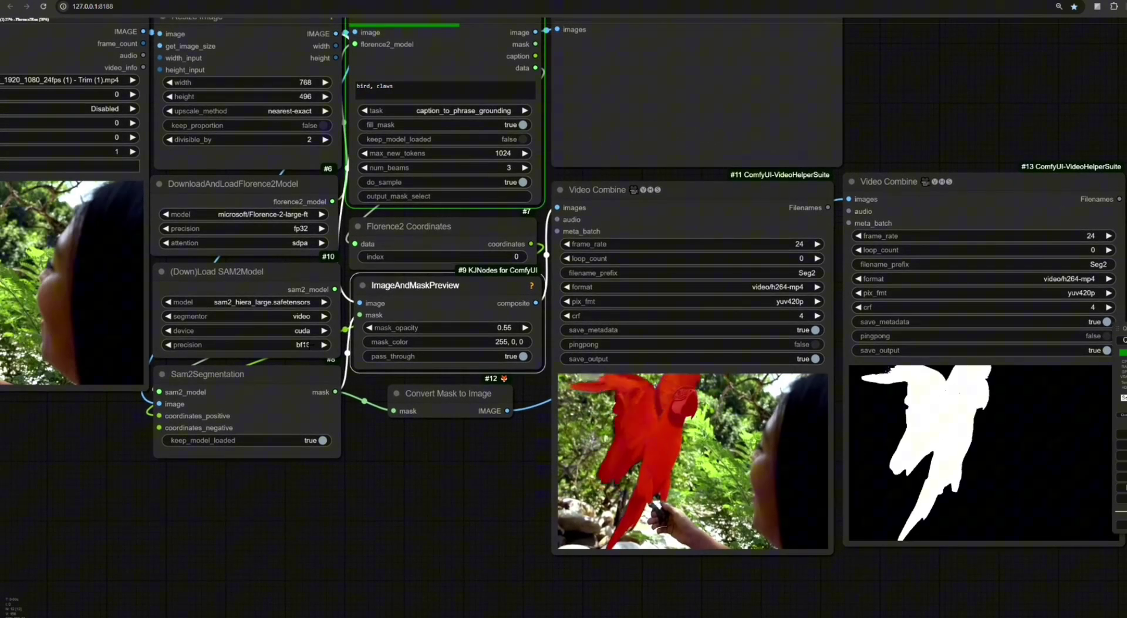
# Review the SAM2 loader's device and segmentor options and the models offered by the Florence2 and SAM2 loaders.
pyautogui.click(296, 327)
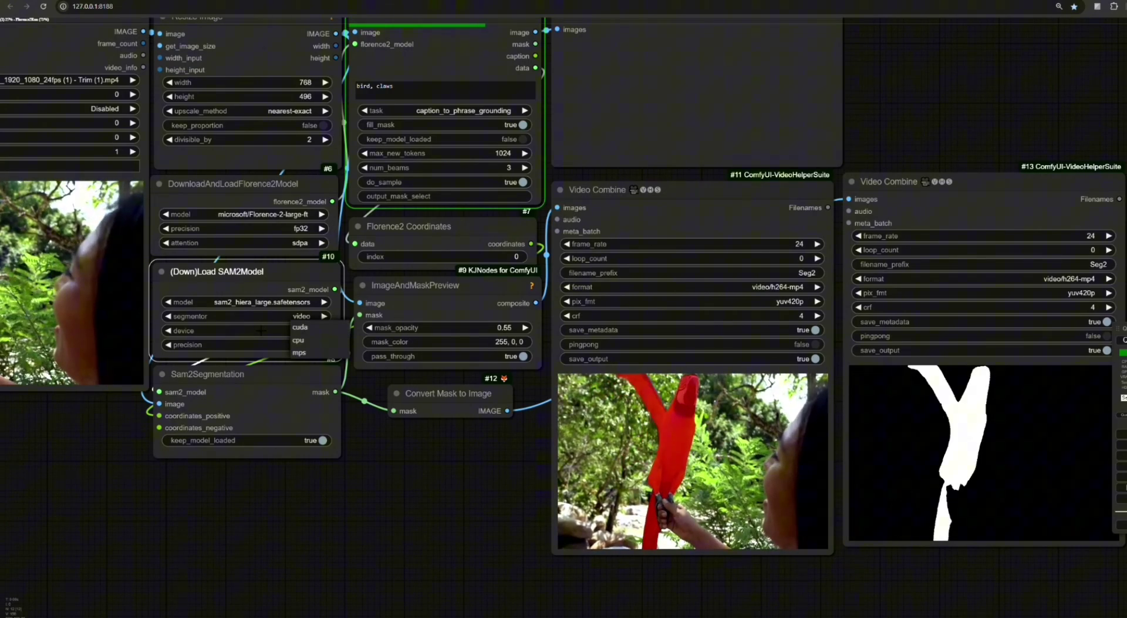
pyautogui.click(301, 327)
pyautogui.click(255, 316)
pyautogui.click(403, 471)
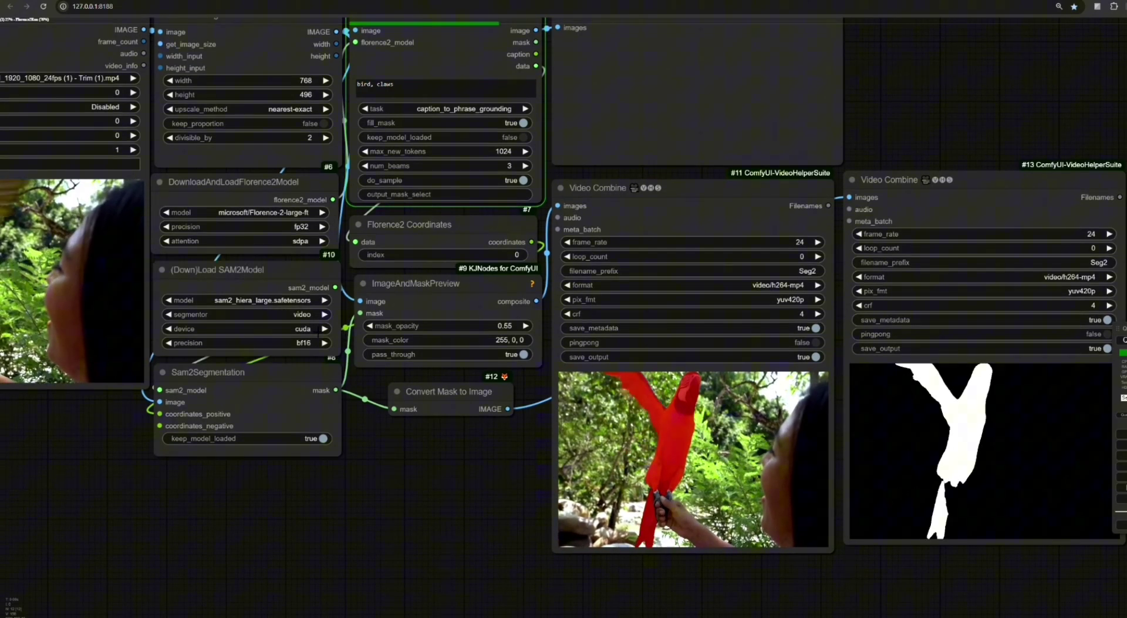
pyautogui.click(297, 316)
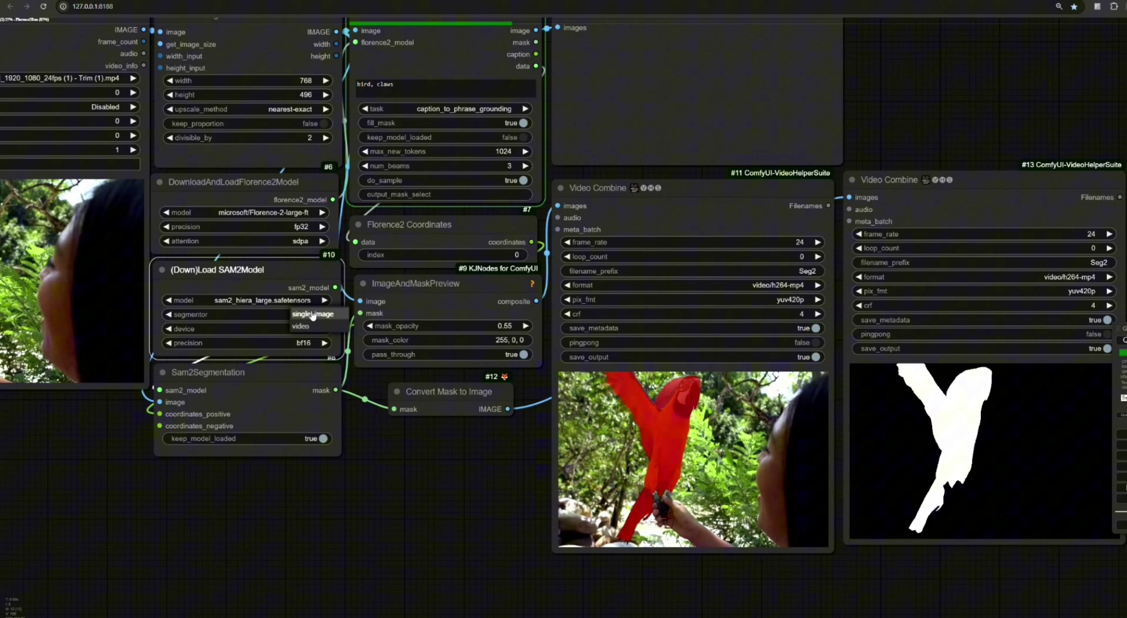
pyautogui.click(414, 470)
pyautogui.scroll(-2, 425, 463)
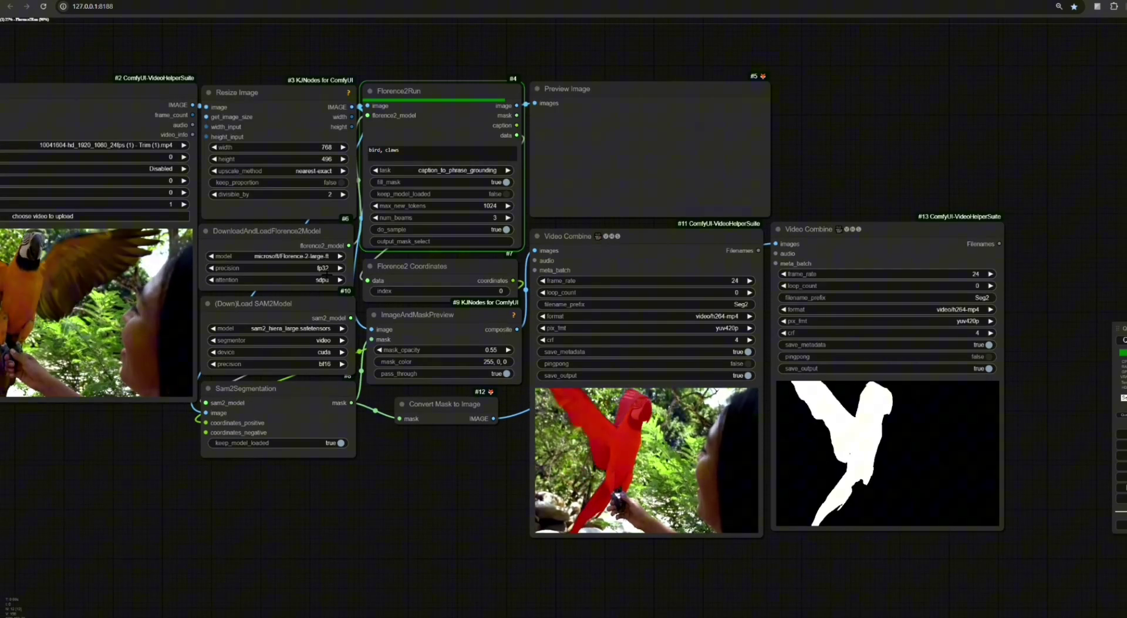
pyautogui.click(299, 256)
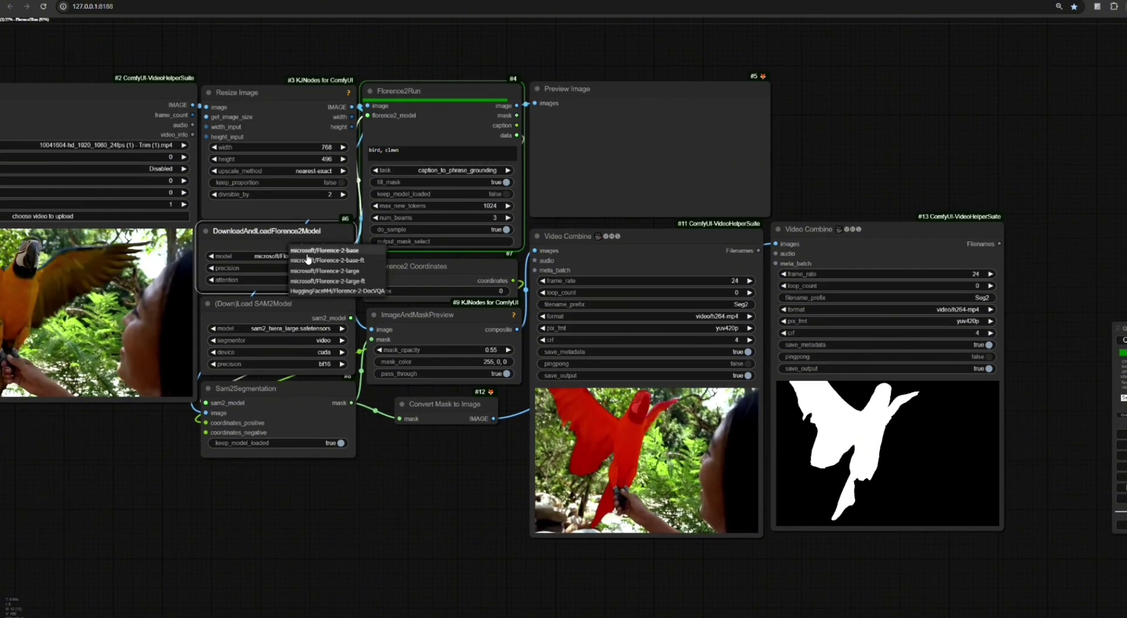
pyautogui.click(446, 498)
pyautogui.click(313, 329)
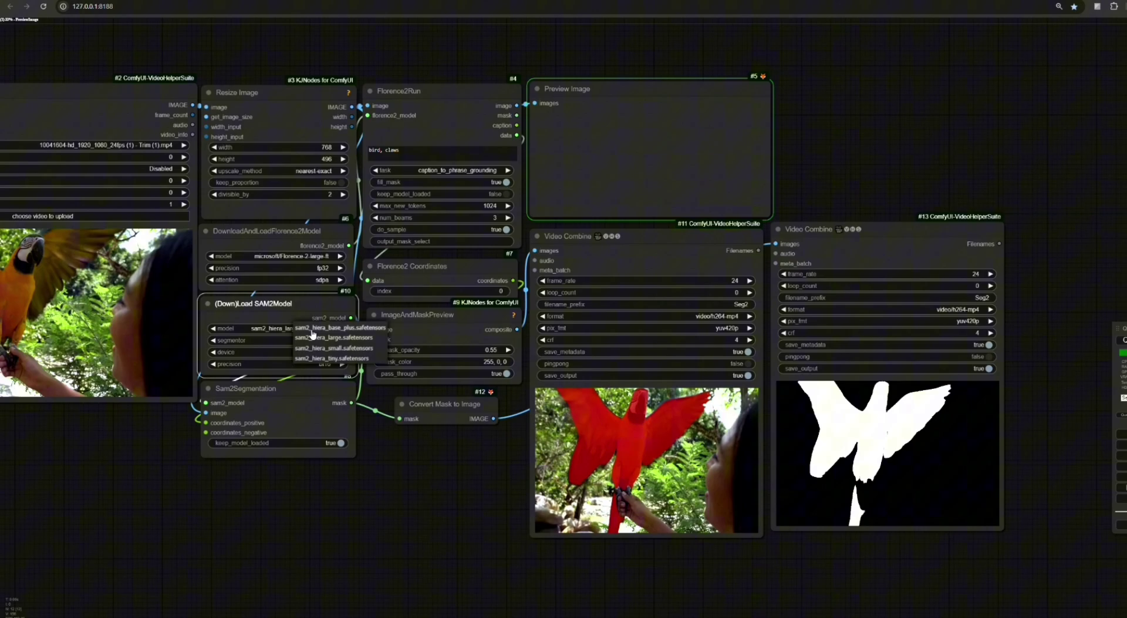
pyautogui.click(400, 456)
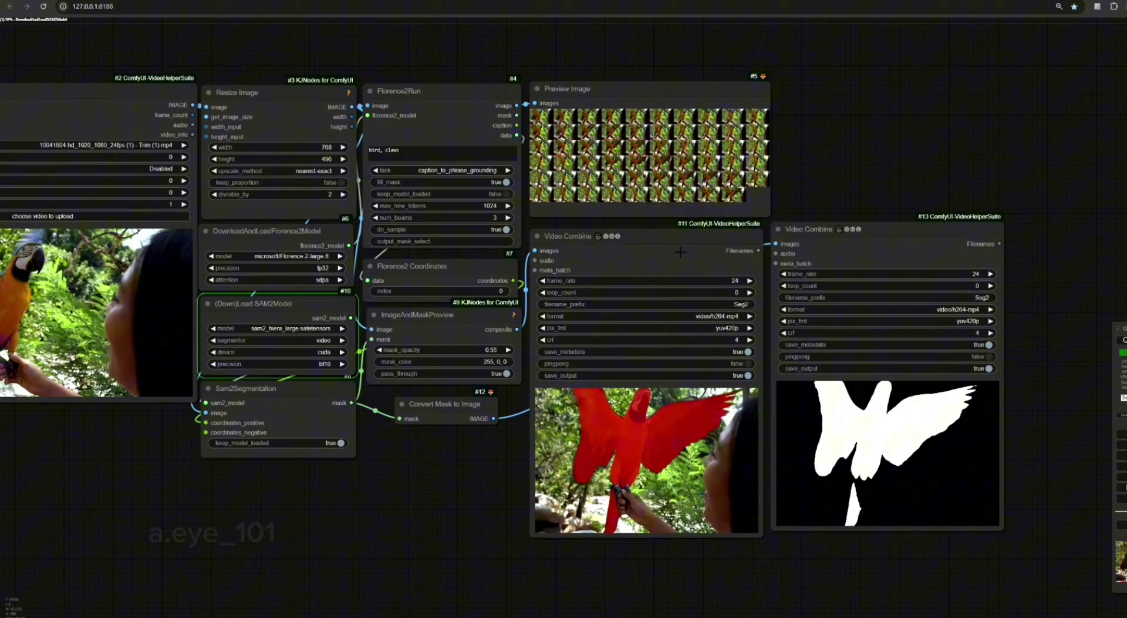
# Open the first frame in Preview Image, step through the frames to check the bird and claws detections, and close it.
pyautogui.click(546, 119)
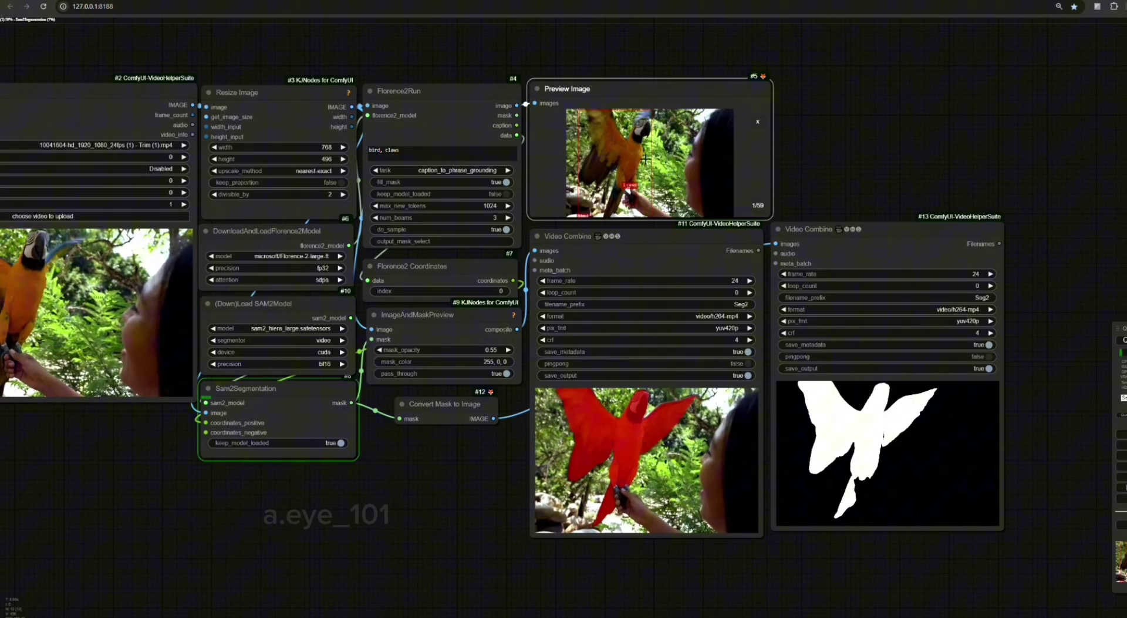
pyautogui.scroll(4, 646, 158)
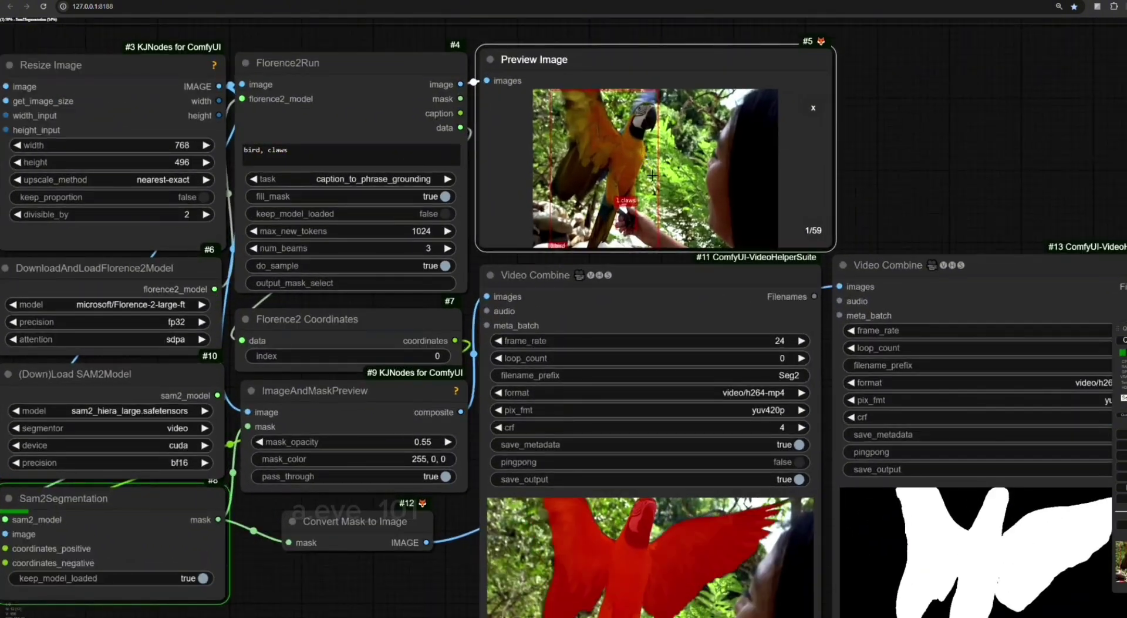
pyautogui.click(816, 233)
pyautogui.click(816, 233)
pyautogui.click(816, 233)
pyautogui.click(815, 234)
pyautogui.click(816, 234)
pyautogui.click(816, 234)
pyautogui.click(816, 233)
pyautogui.click(816, 234)
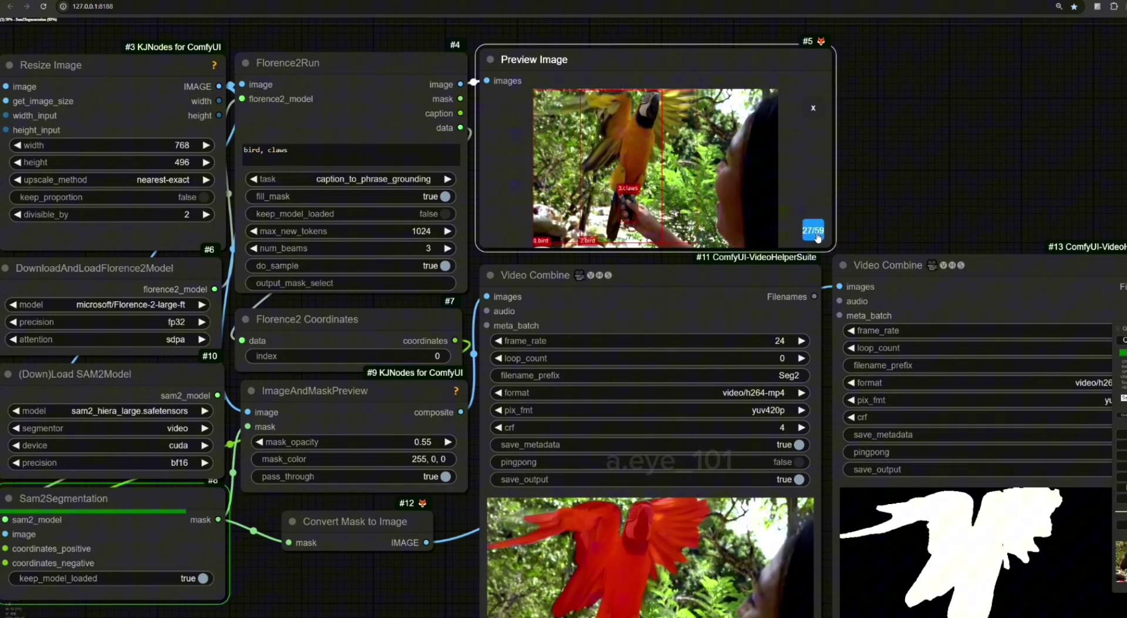
pyautogui.click(817, 237)
pyautogui.click(813, 108)
# Open the last frame in Preview Image and examine its bird and claws detection boxes.
pyautogui.moveTo(903, 190); pyautogui.dragTo(869, 6)
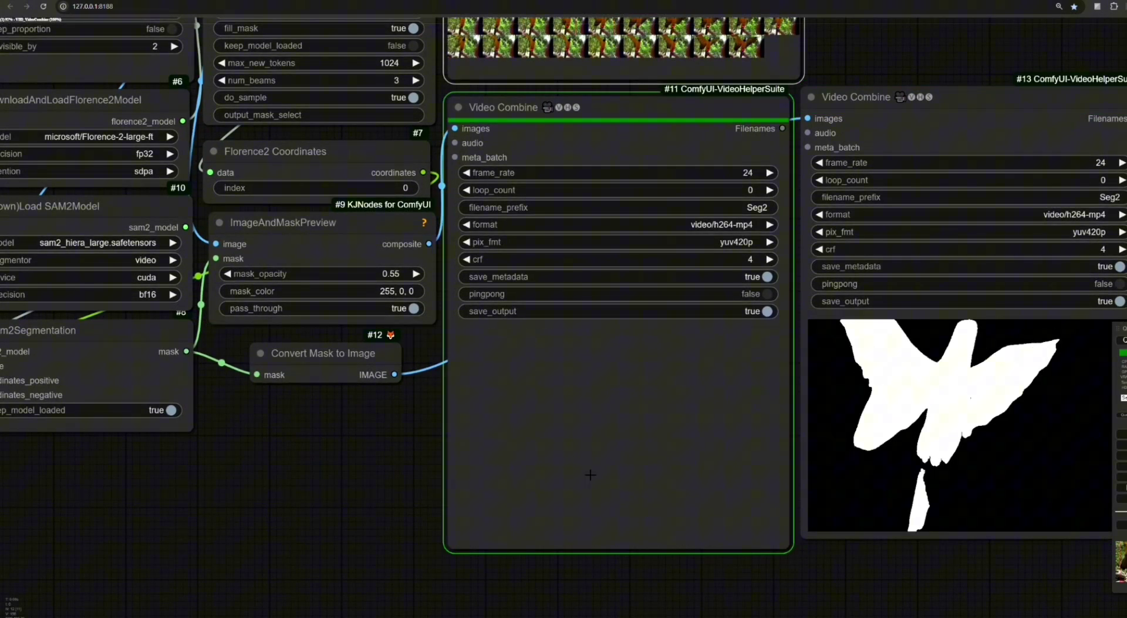
pyautogui.scroll(-5, 590, 474)
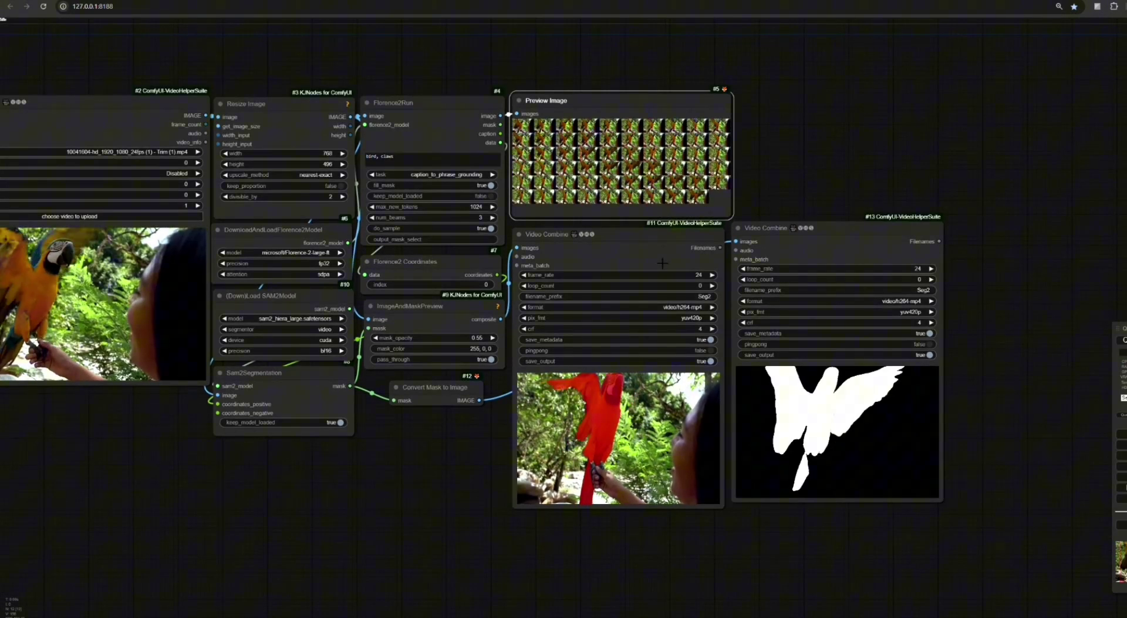
pyautogui.click(702, 200)
pyautogui.scroll(7, 617, 170)
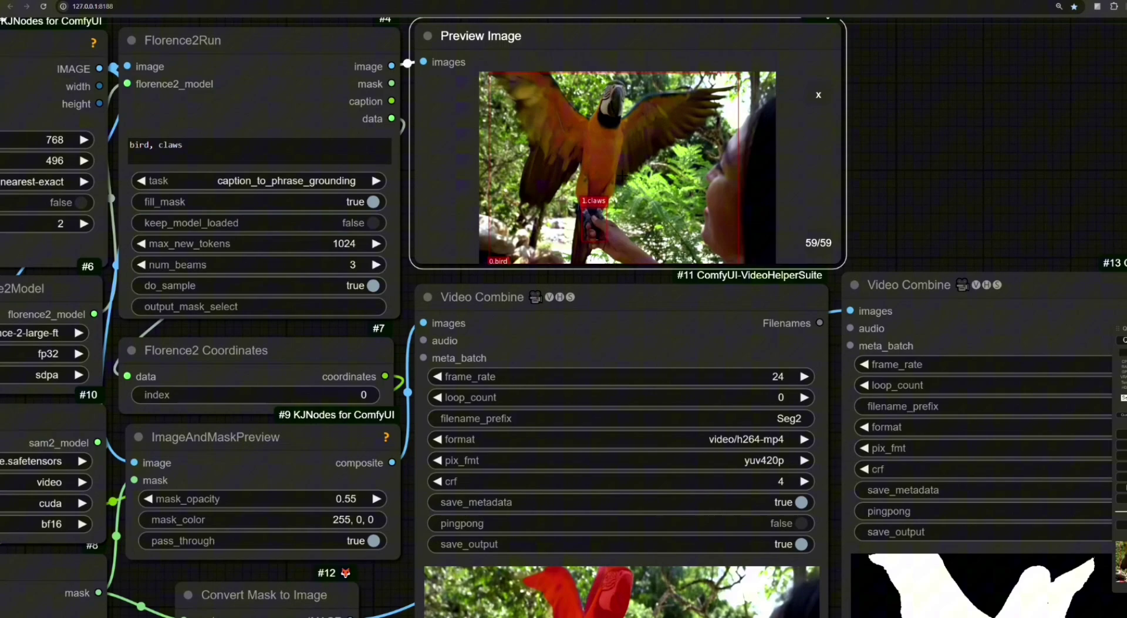
pyautogui.scroll(-5, 614, 168)
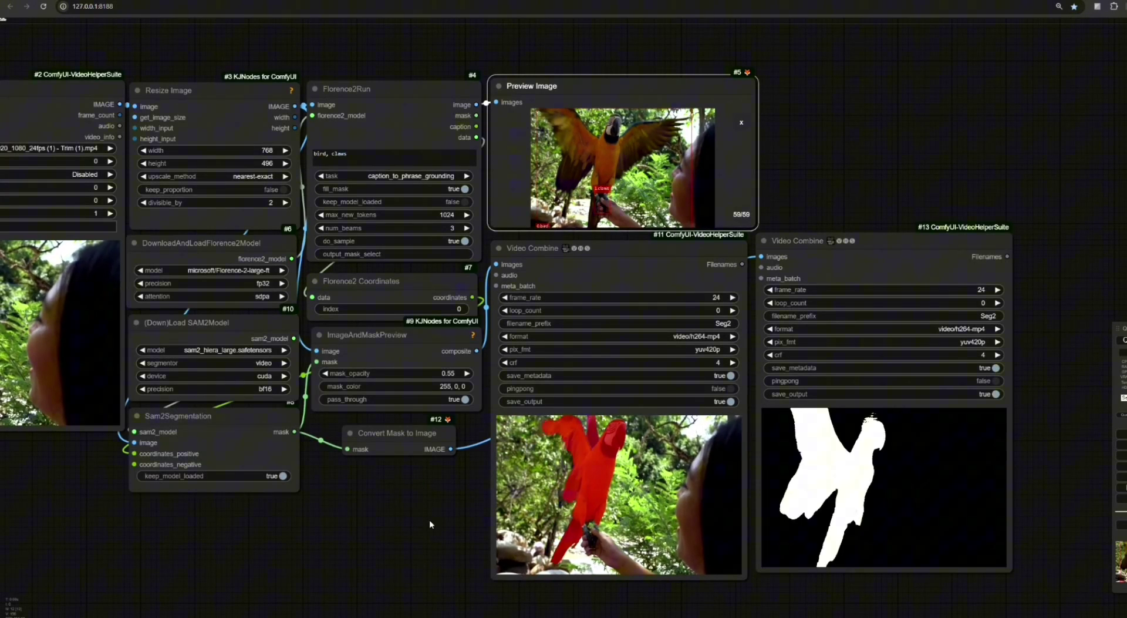